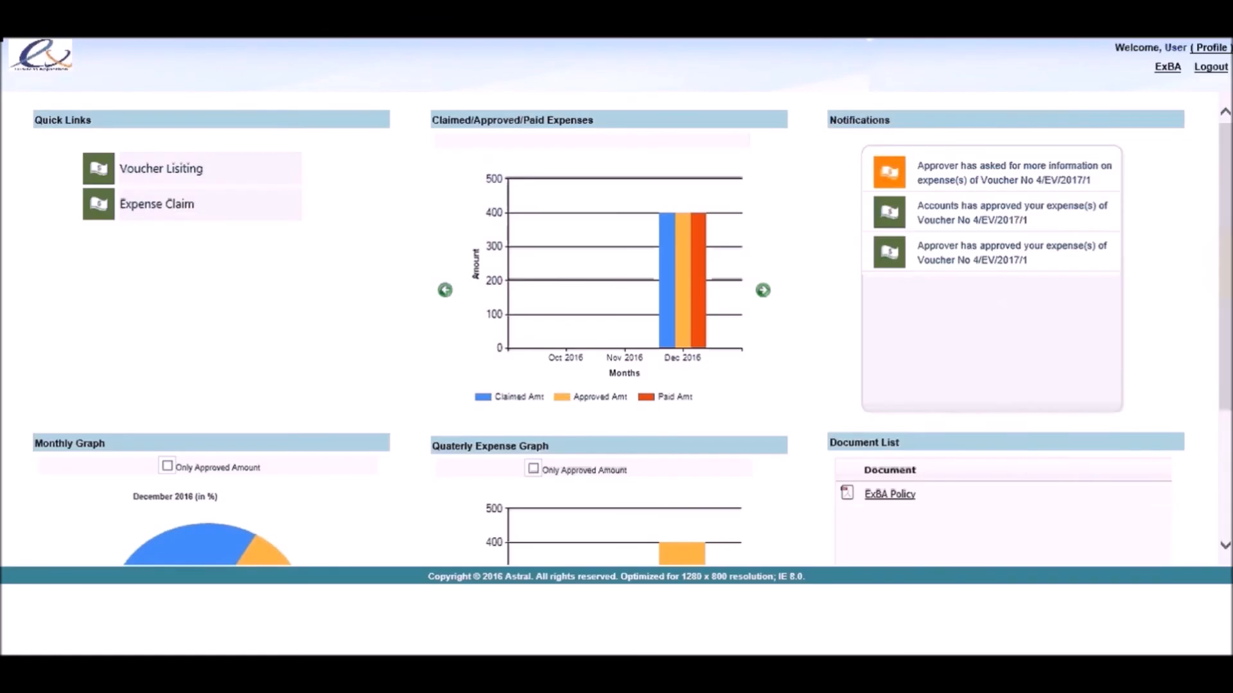
Step: Open ExBA's Expense Module and expand the approved voucher in My Expense Status to show its expenses
scroll(1030, 278, down, 3)
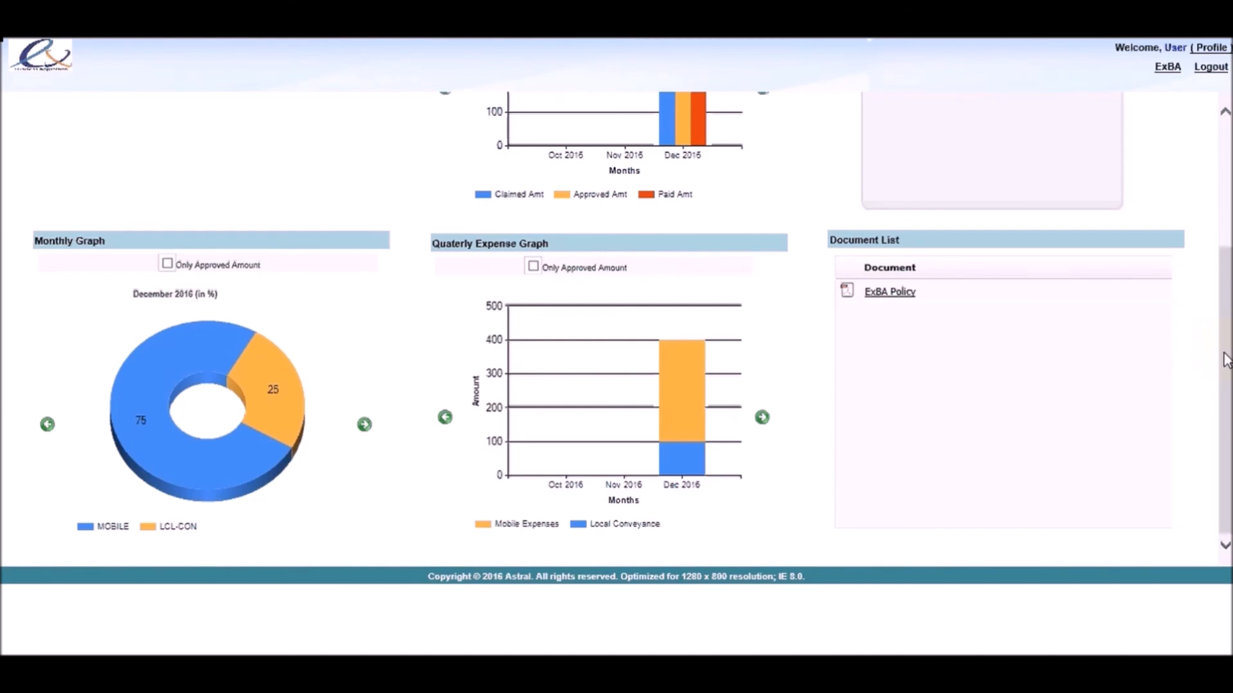
scroll(1227, 359, up, 1)
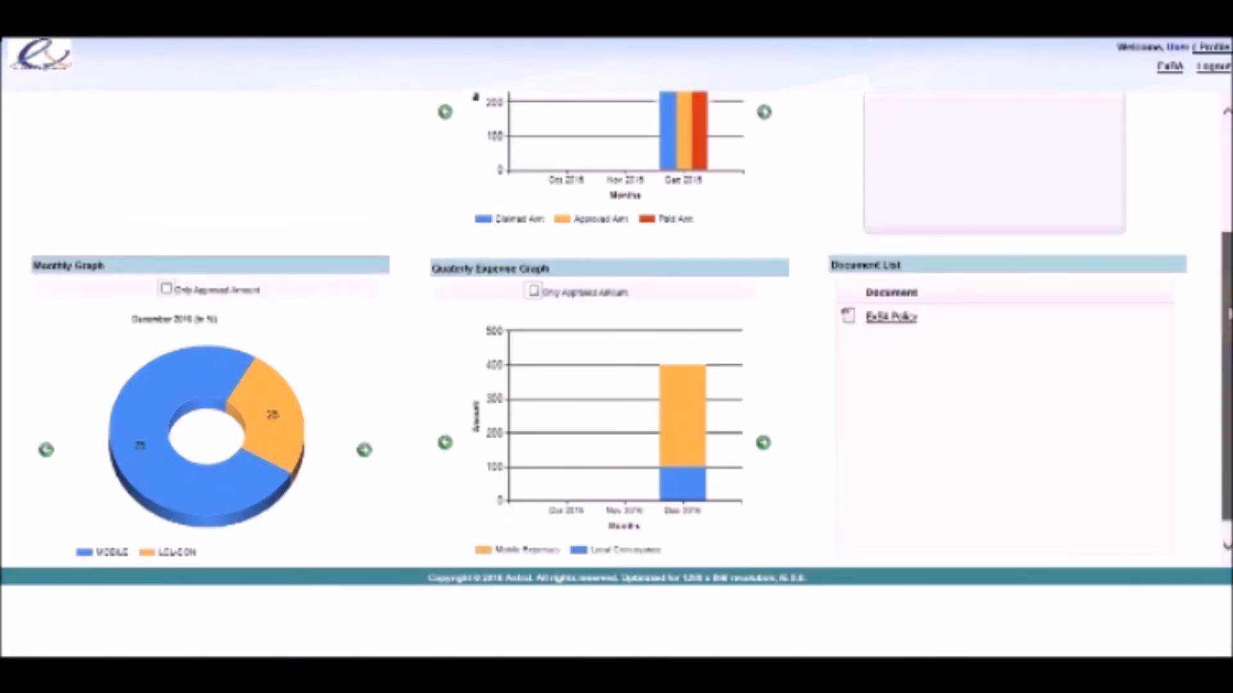
scroll(1228, 315, up, 5)
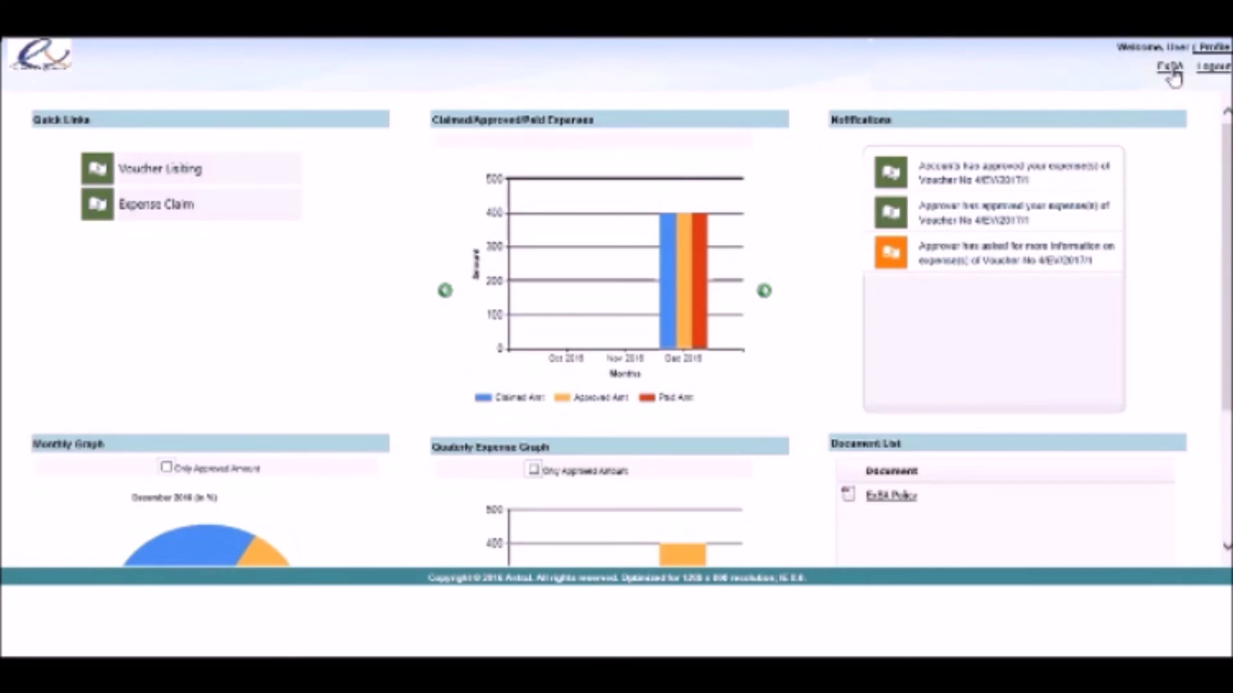
click(1170, 67)
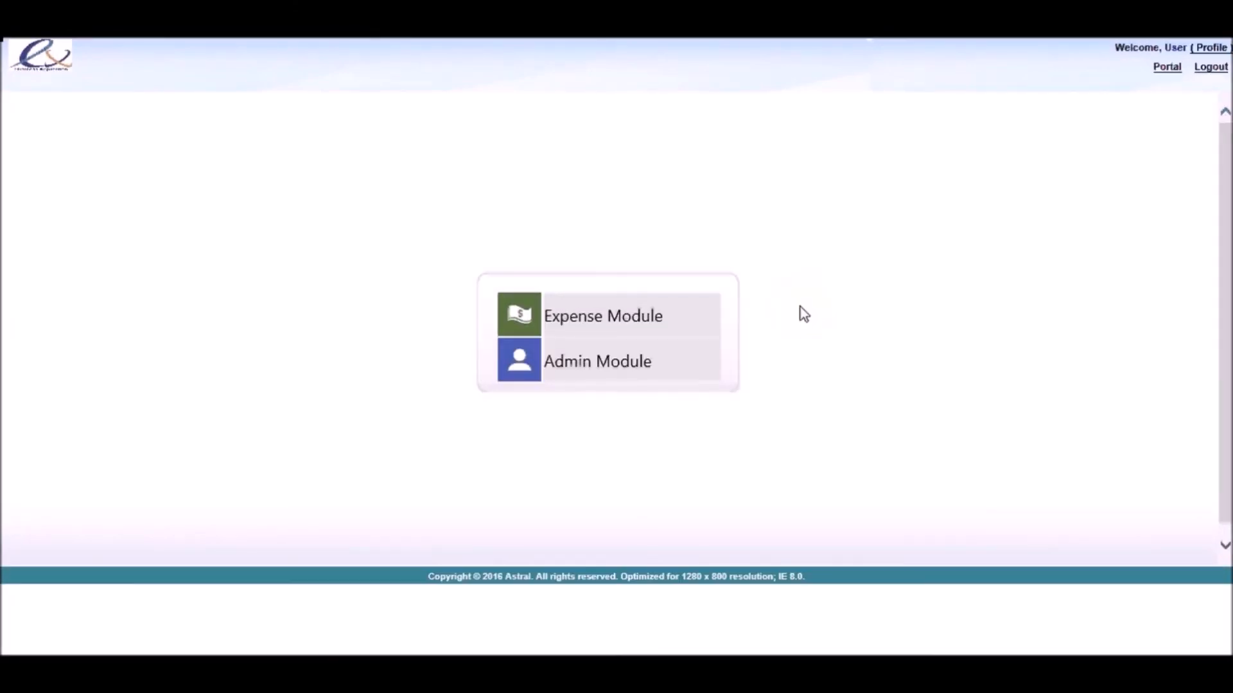
click(628, 325)
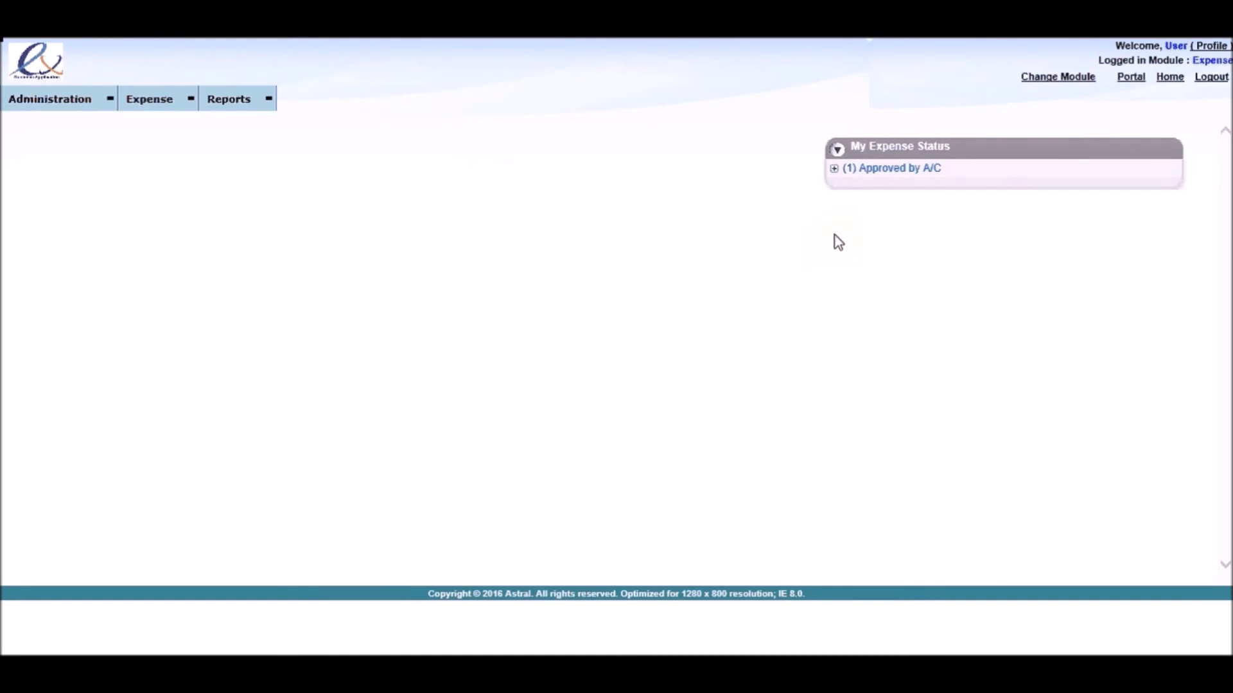
click(834, 169)
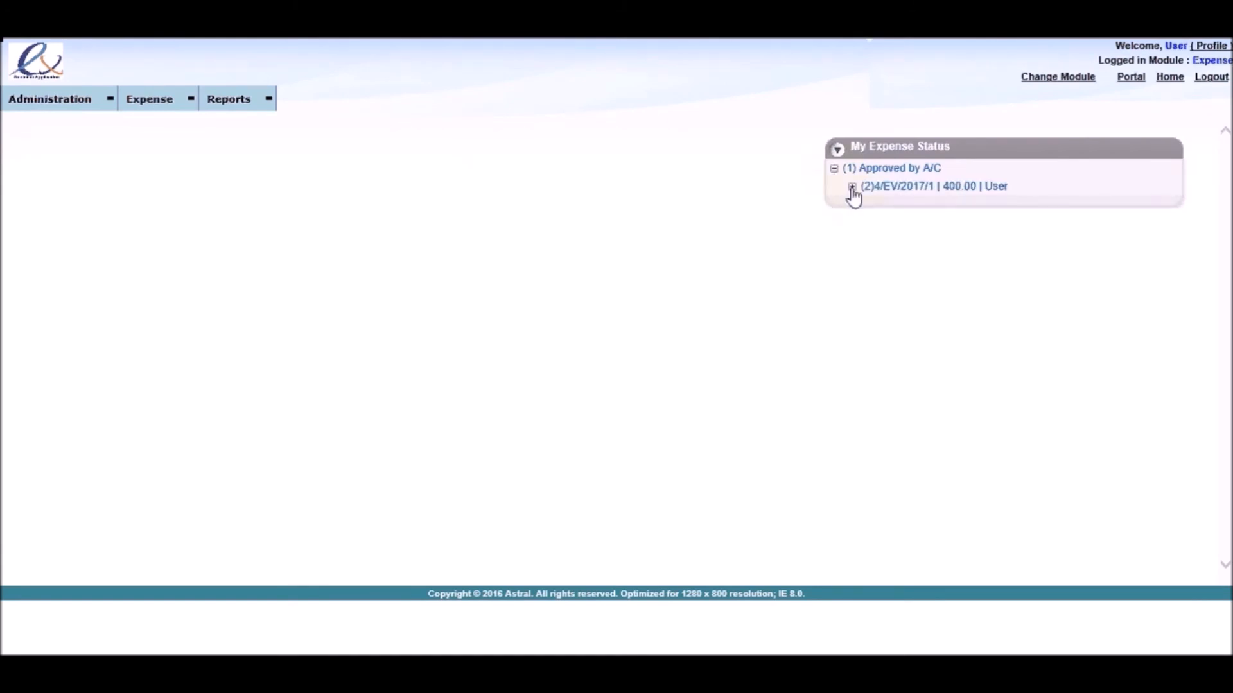
click(852, 187)
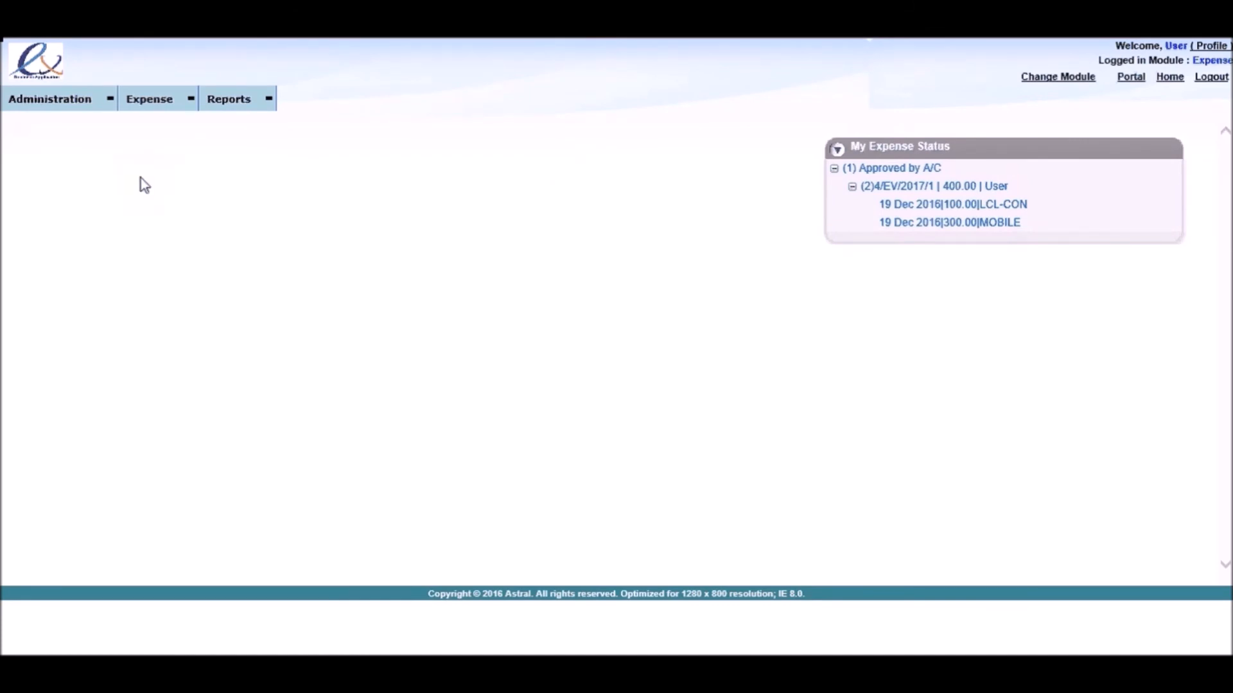
Step: Create a new expense voucher from the voucher listing and set its type to General Voucher
mouse_move(168, 99)
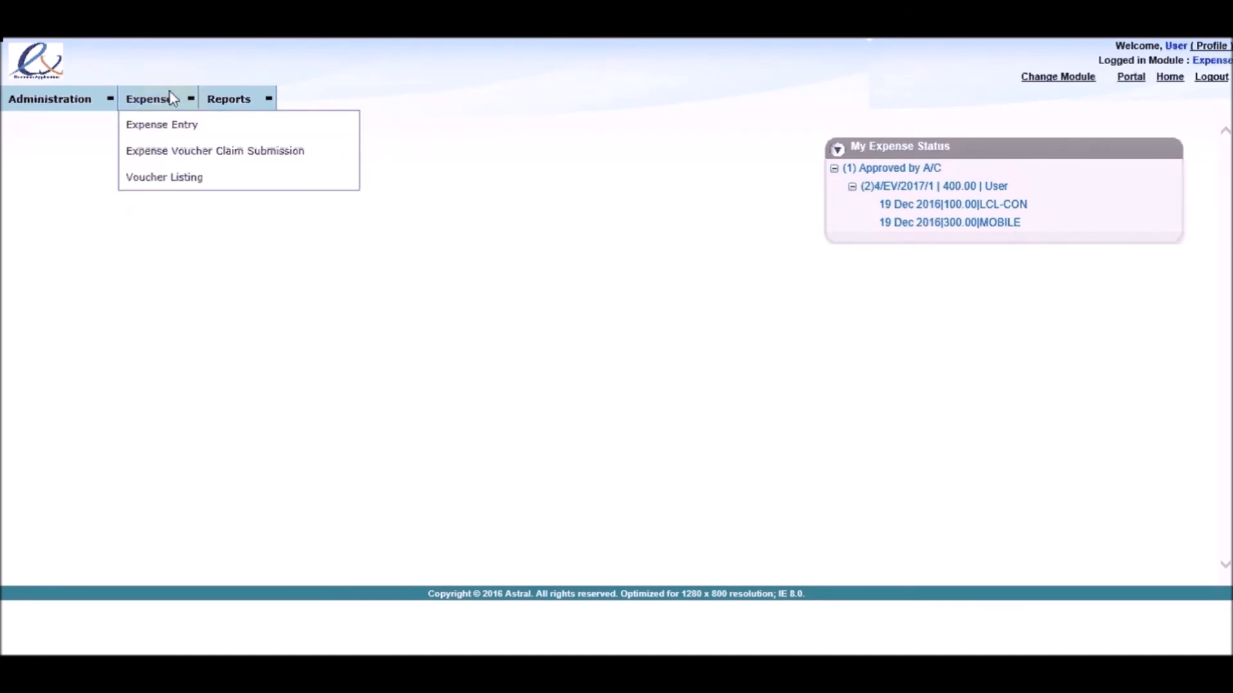
click(173, 181)
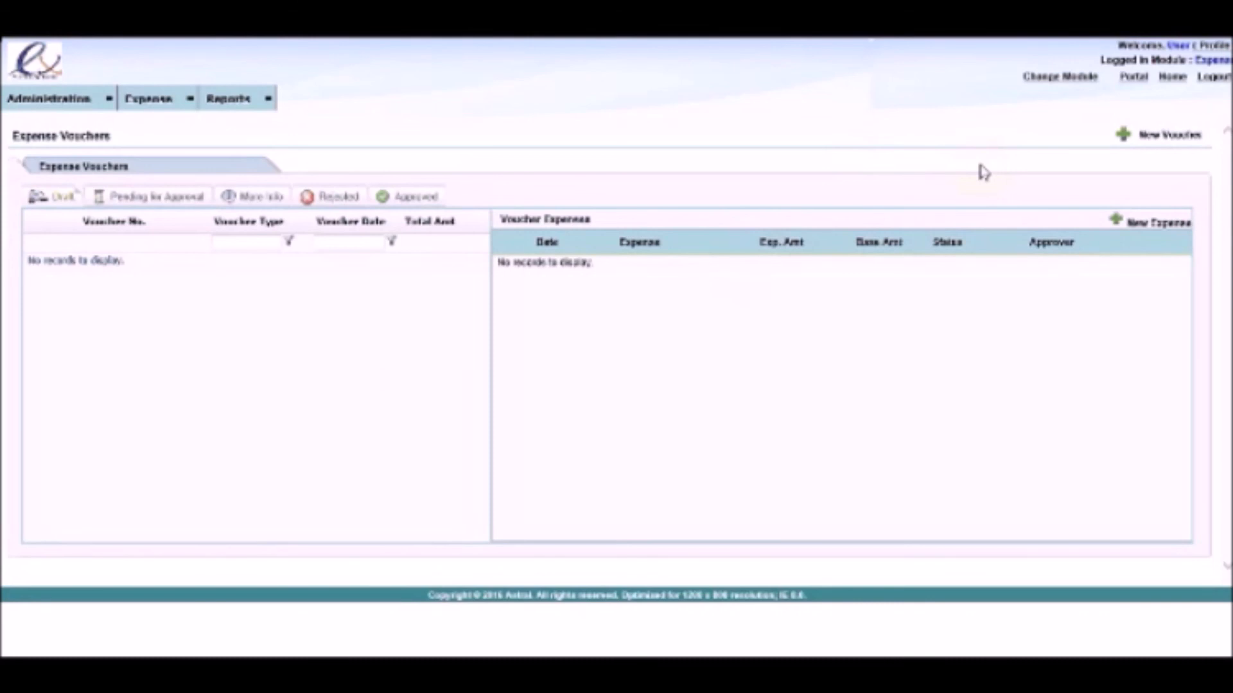
click(1122, 138)
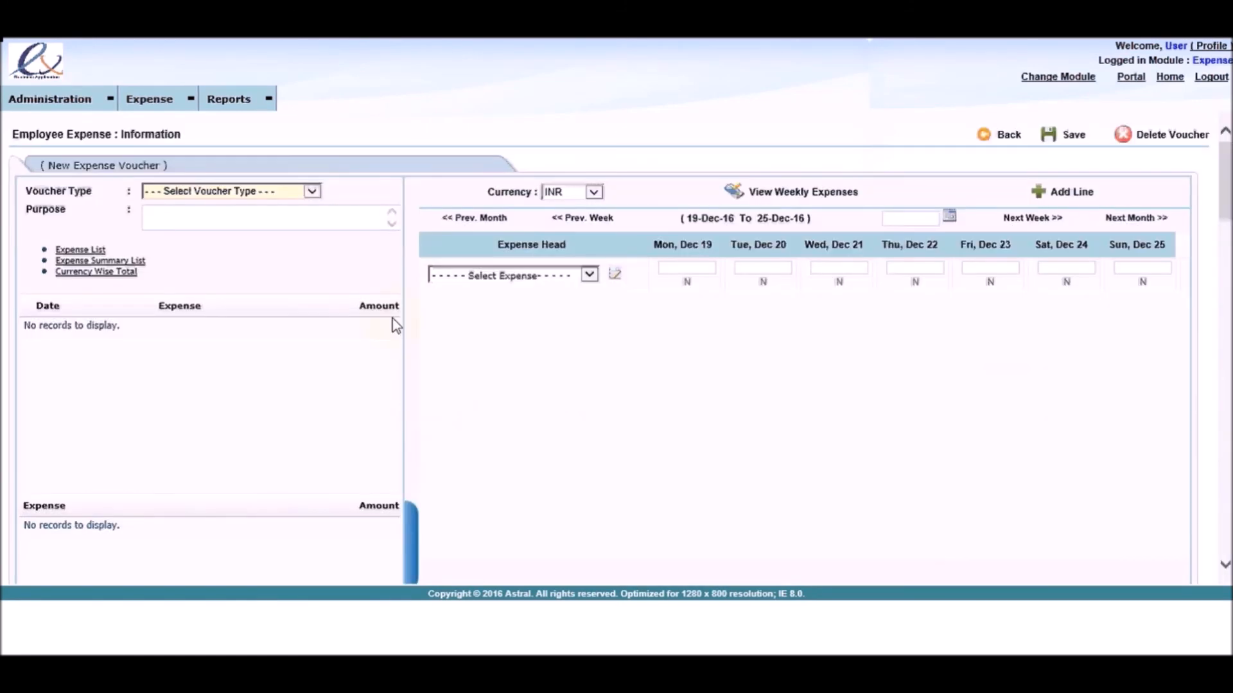
click(320, 192)
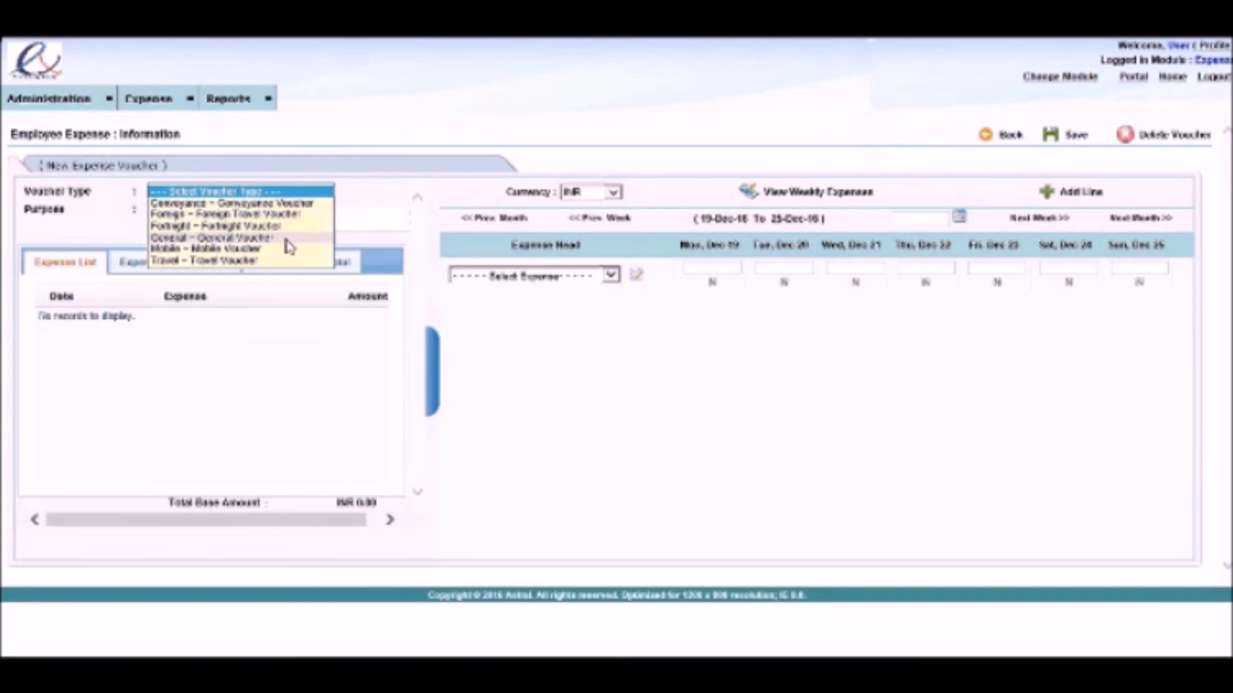
click(286, 239)
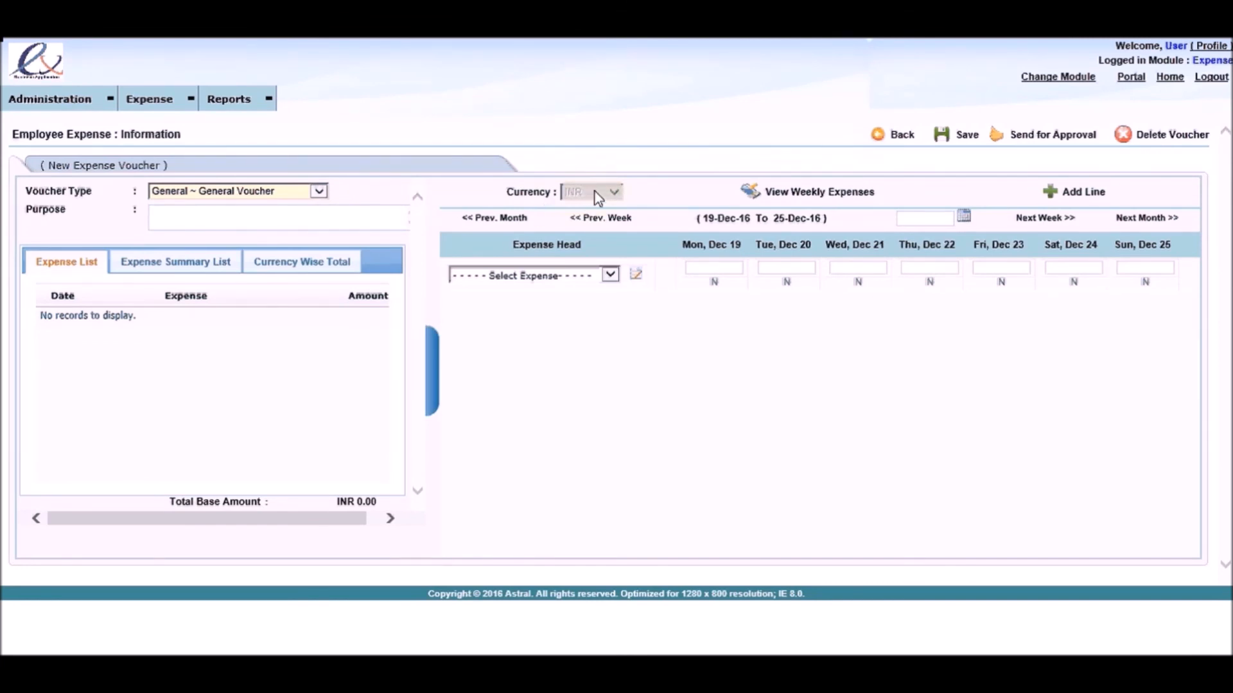
Step: Try the Conveyance Voucher type and view its voucher month choices
click(322, 194)
click(301, 157)
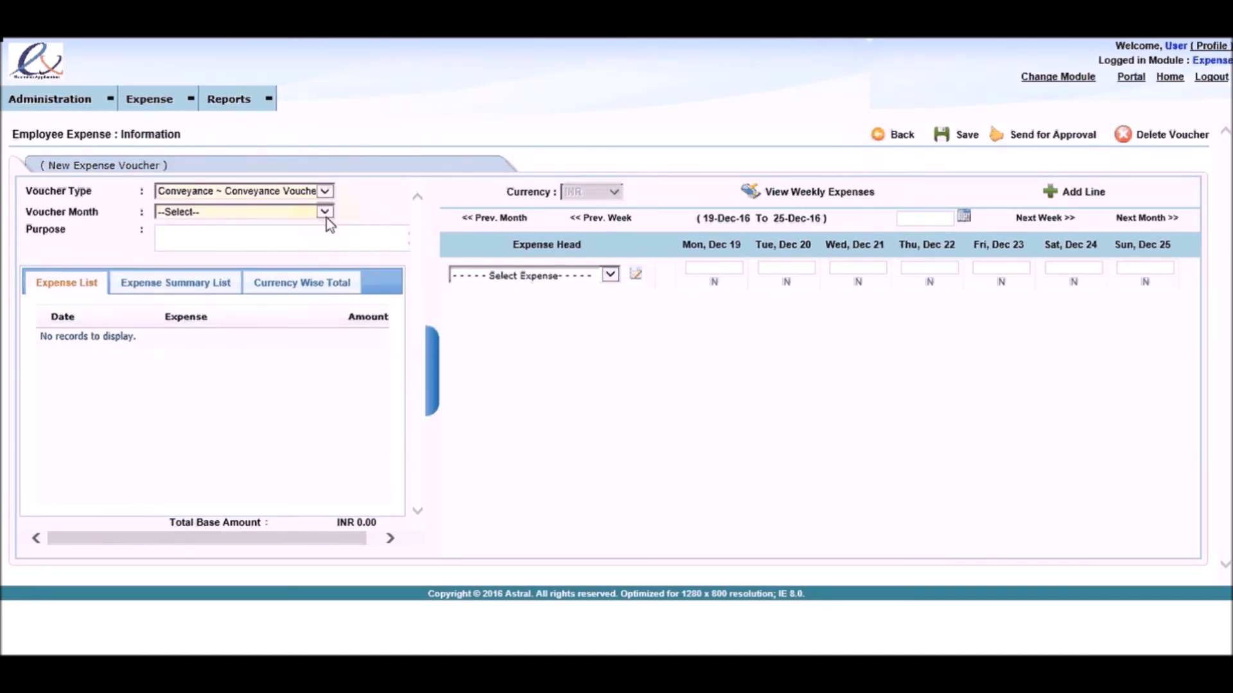
click(325, 213)
click(309, 224)
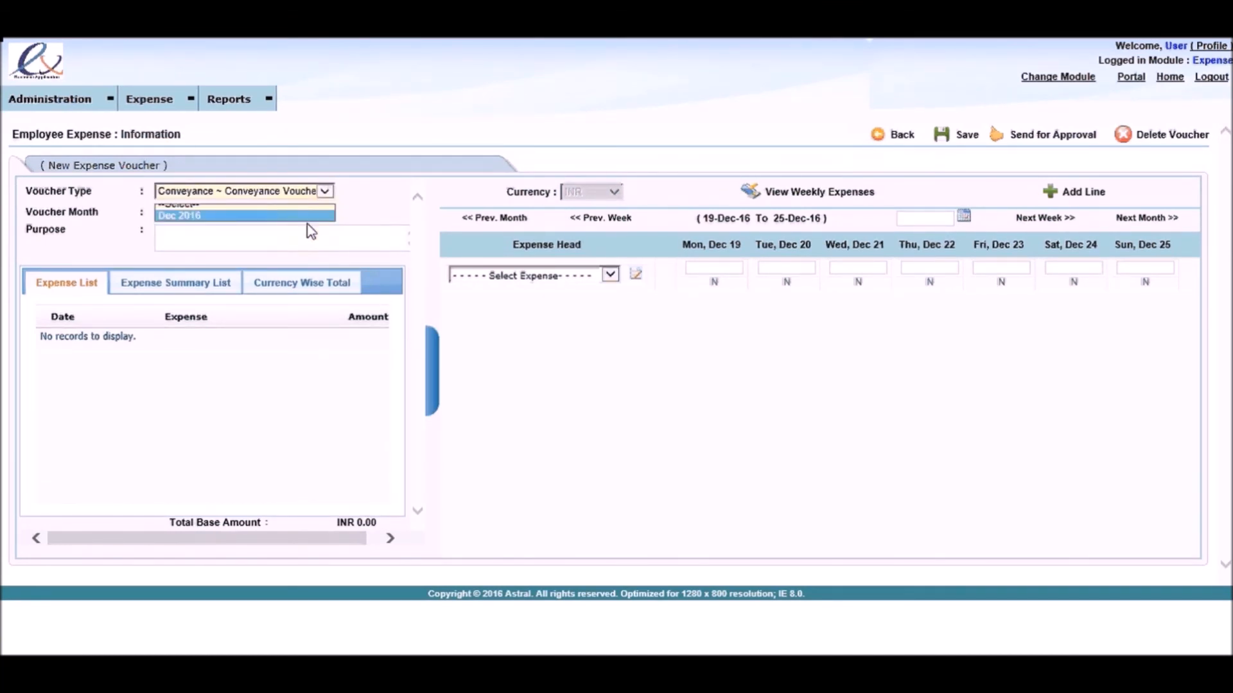
Step: Try the Foreign Travel Voucher type and view the available currencies, keeping INR
click(326, 192)
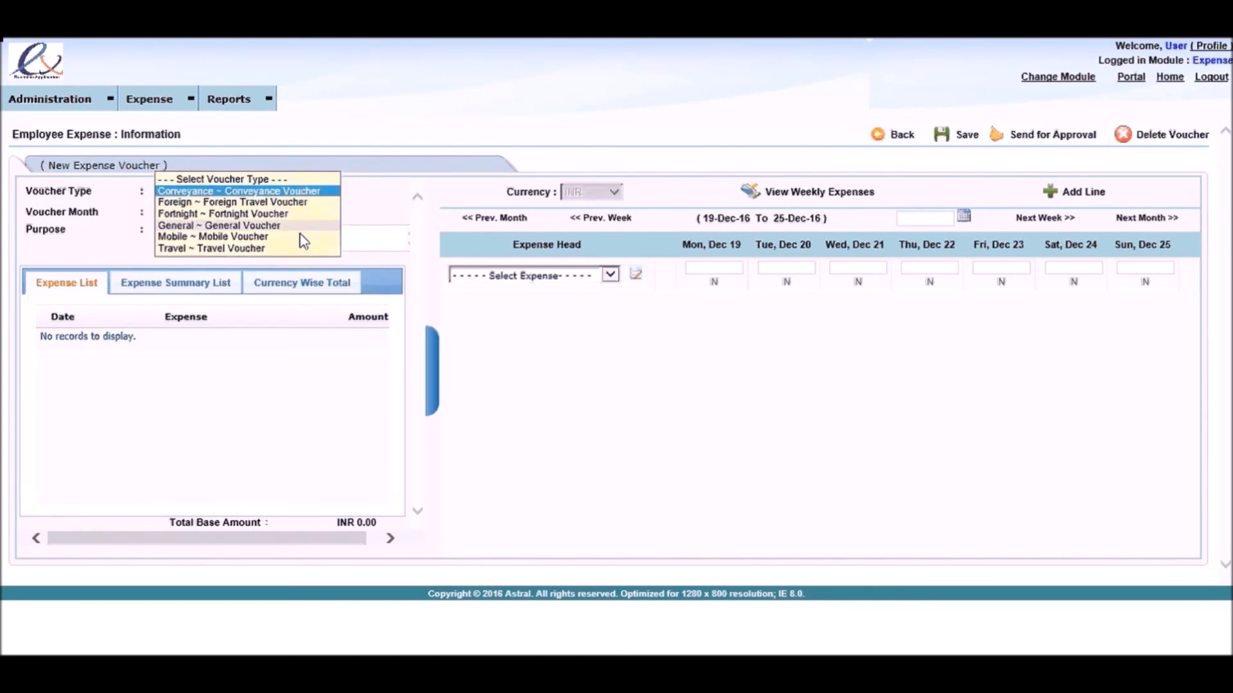
click(299, 203)
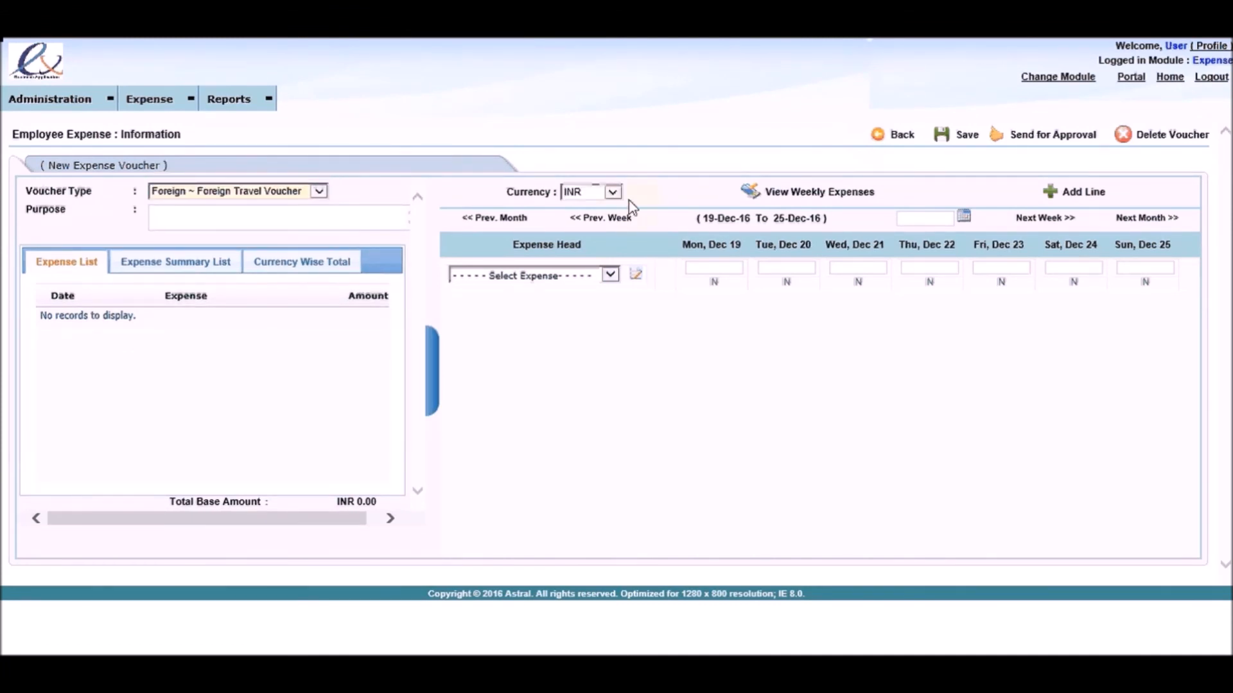
click(612, 192)
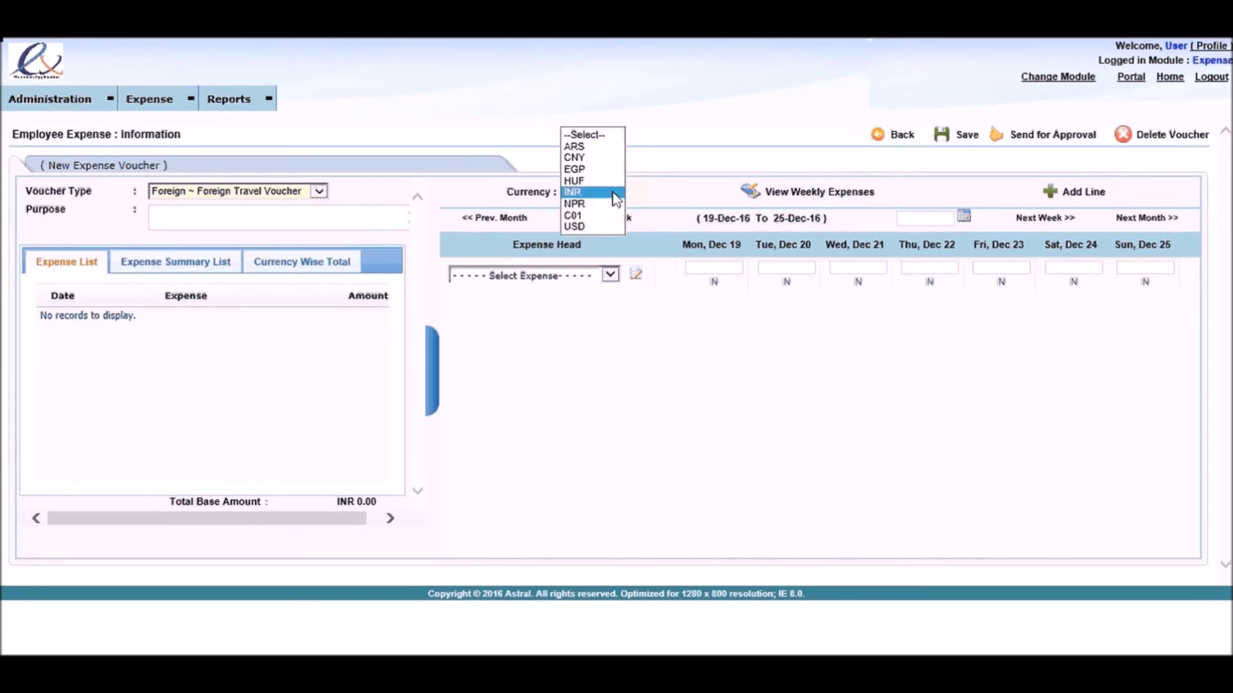
click(613, 193)
Step: Set the voucher type to General Voucher and enter the purpose "Voucher for the month of Dec 2016"
click(319, 191)
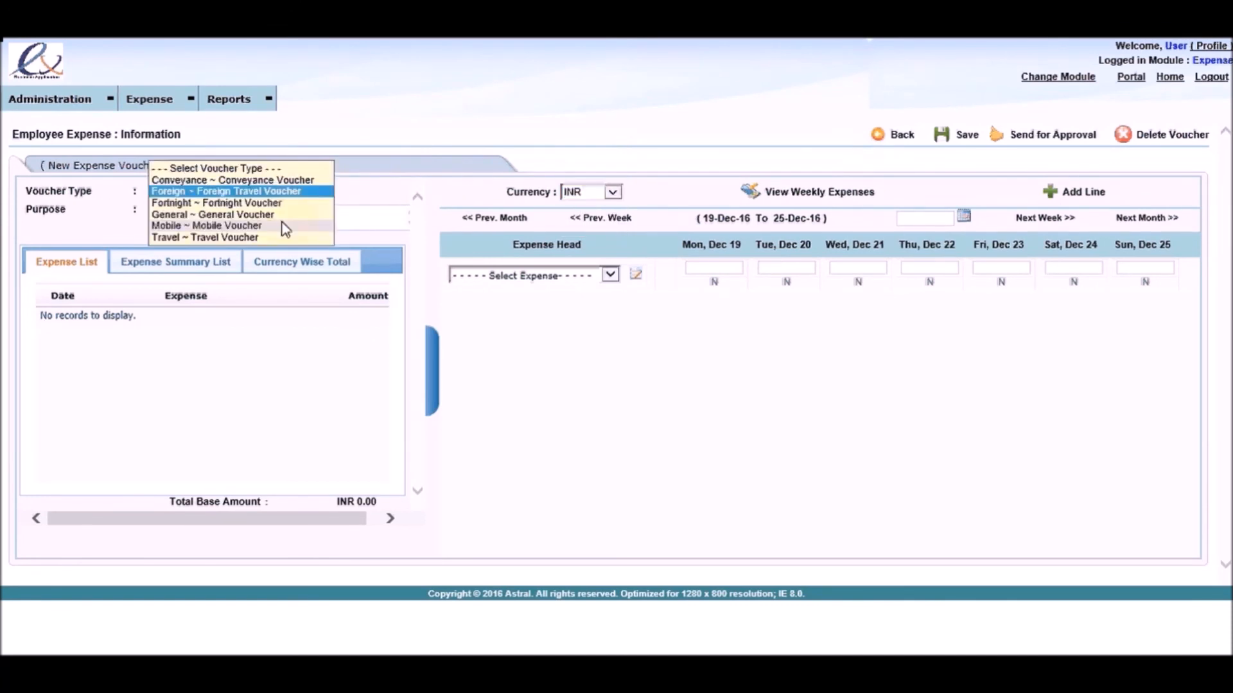
click(276, 217)
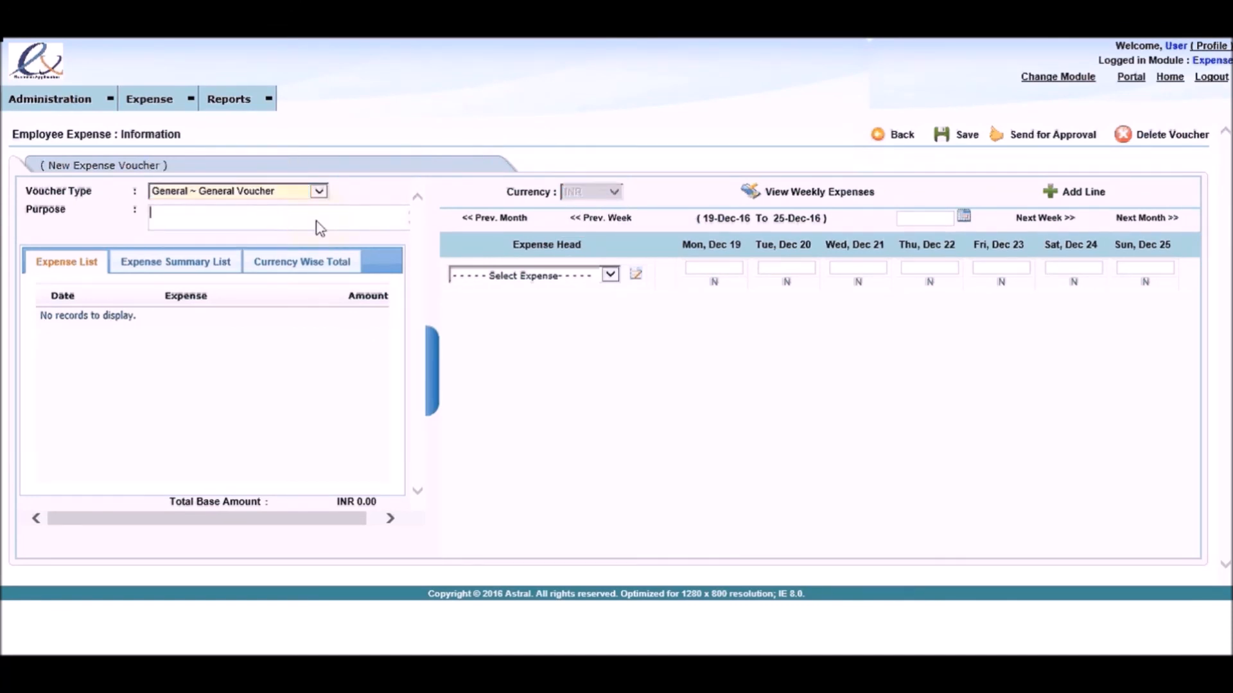
text(Voucher for the month of )
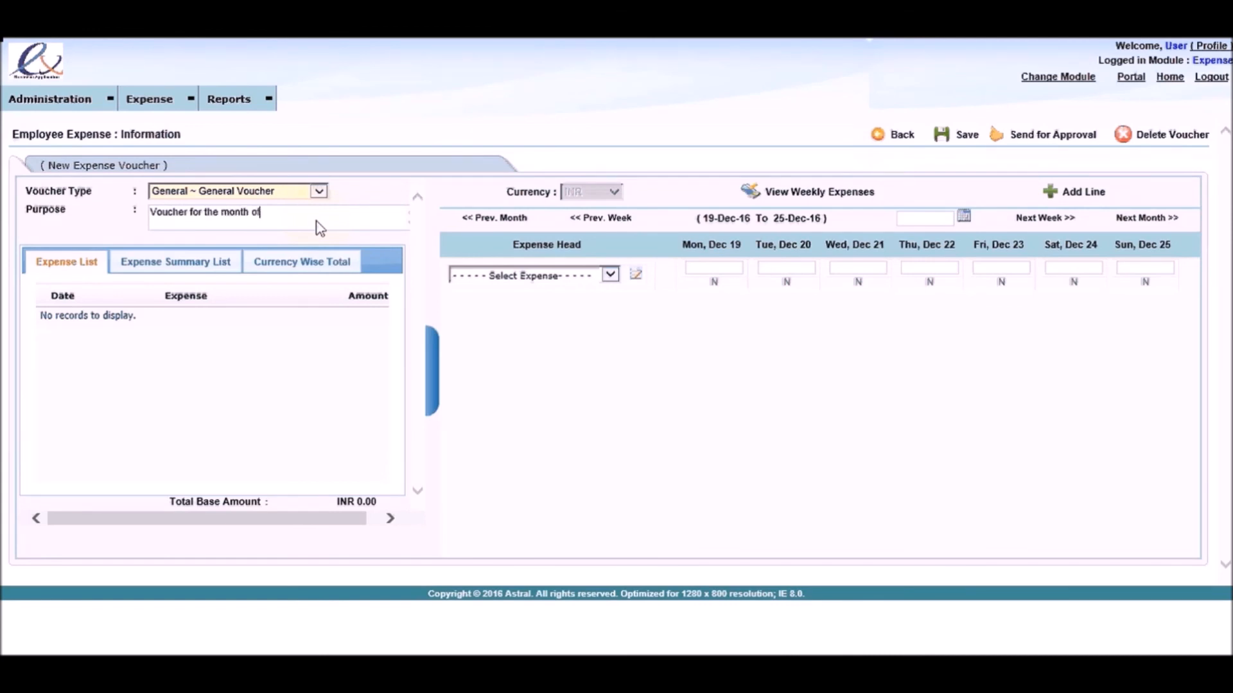
text(Dec 2016)
Step: Add a Local Conveyance expense of 100 for Mon, Dec 19
click(551, 277)
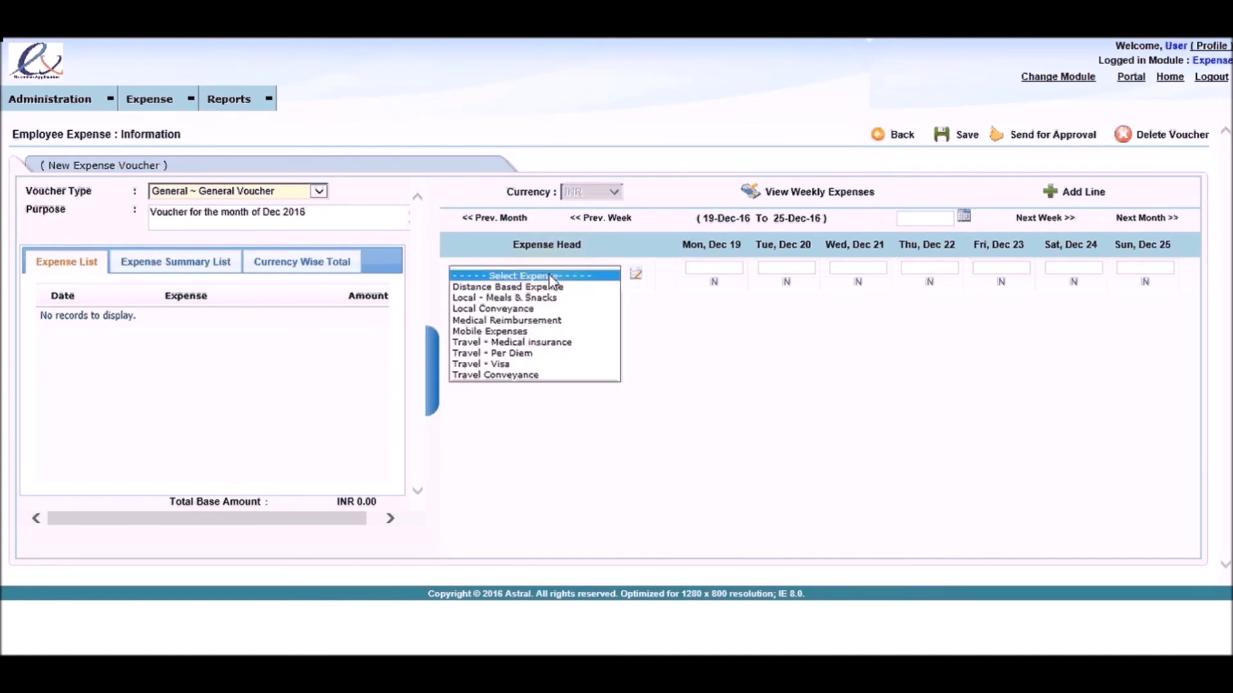
click(550, 308)
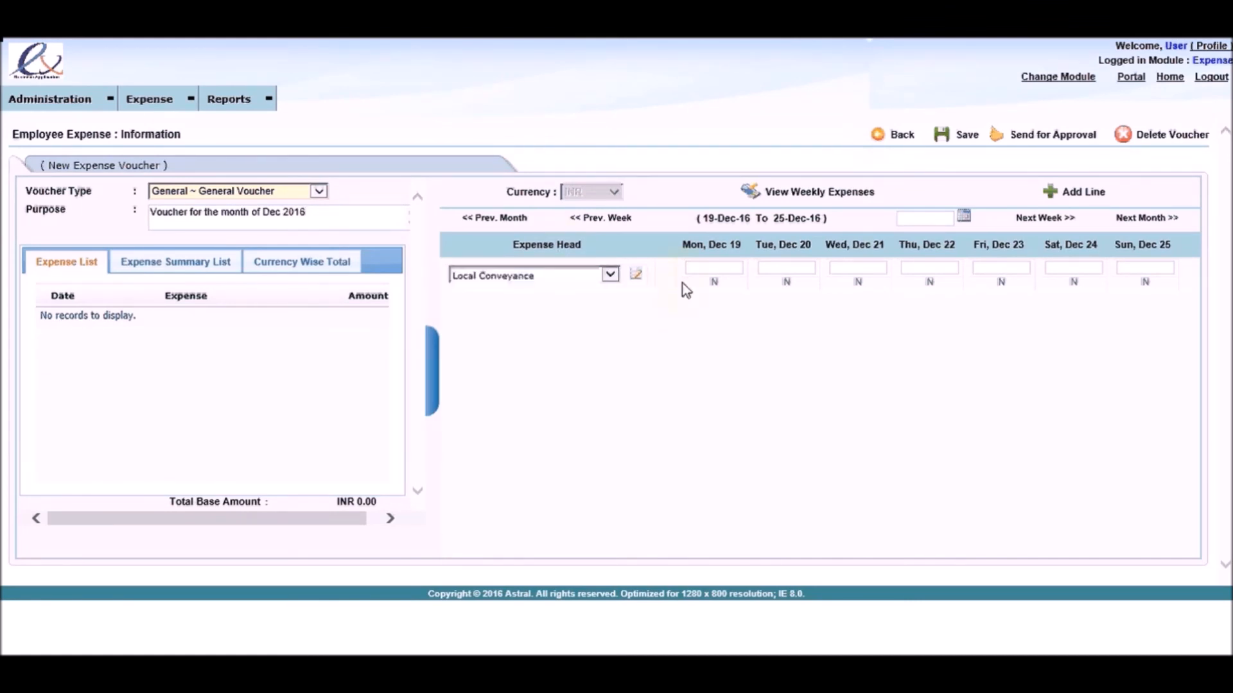
text(100)
click(721, 333)
Step: Enter Taxi as the mode of transport in the Dec 19 expense's analysis values and save it
click(715, 284)
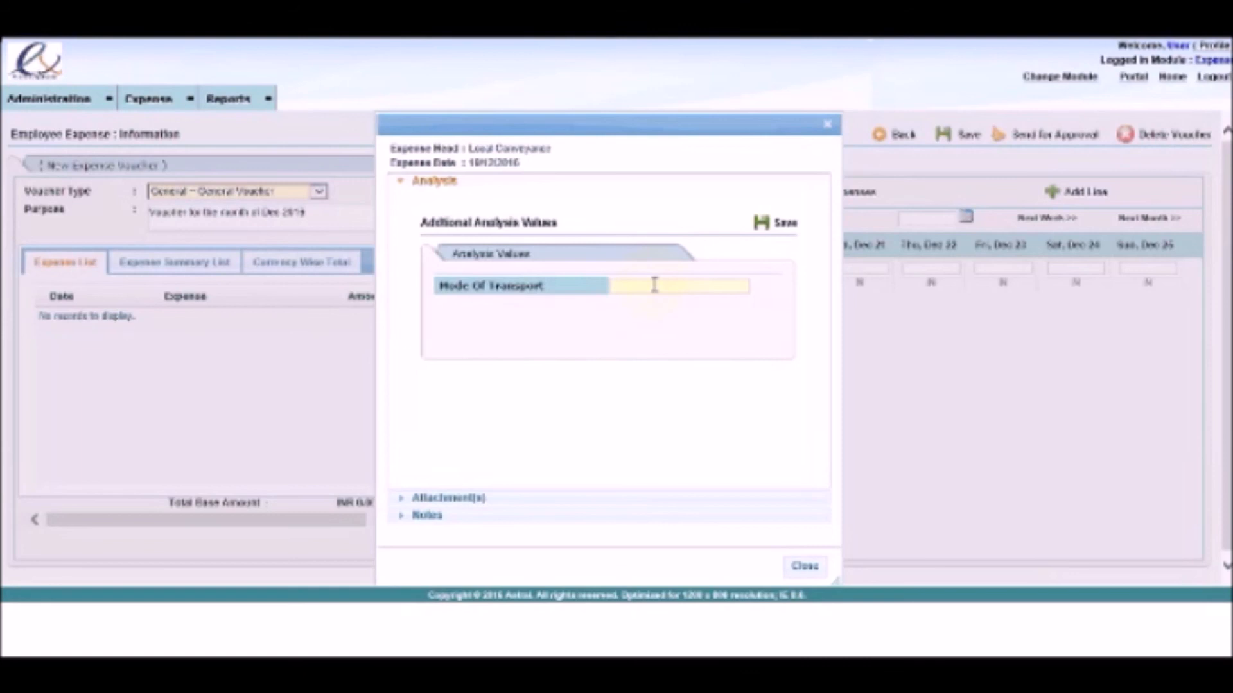
click(654, 284)
text(Taxi)
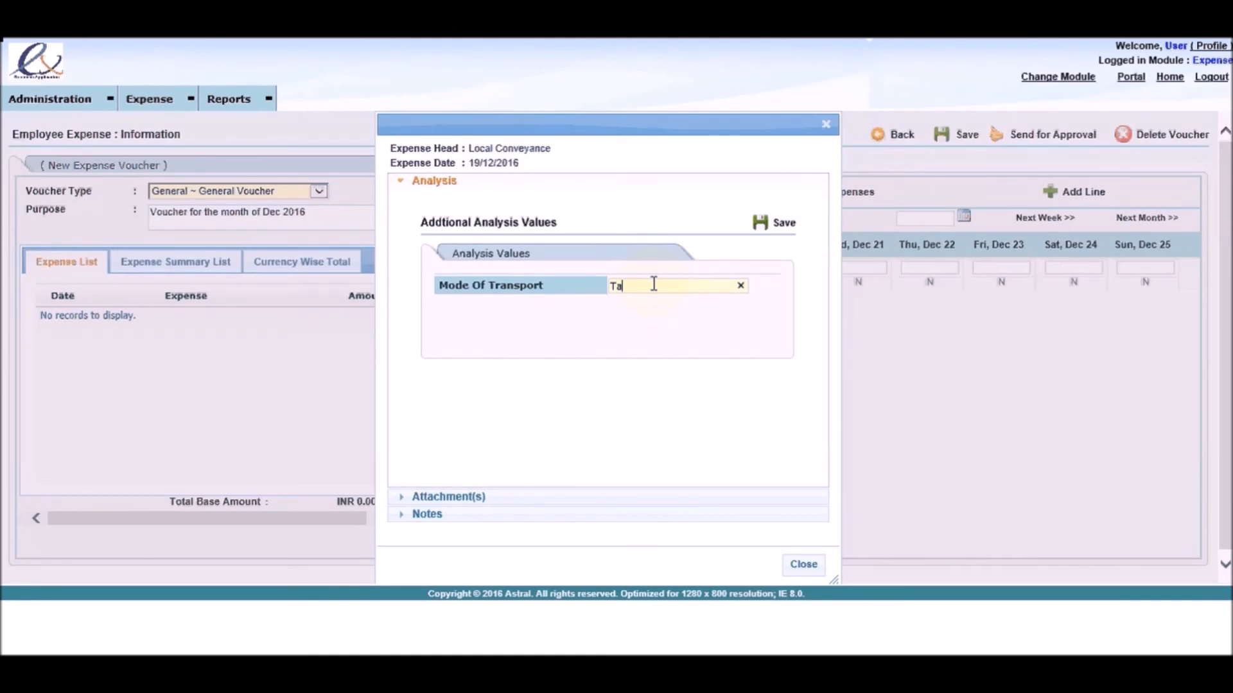
click(760, 225)
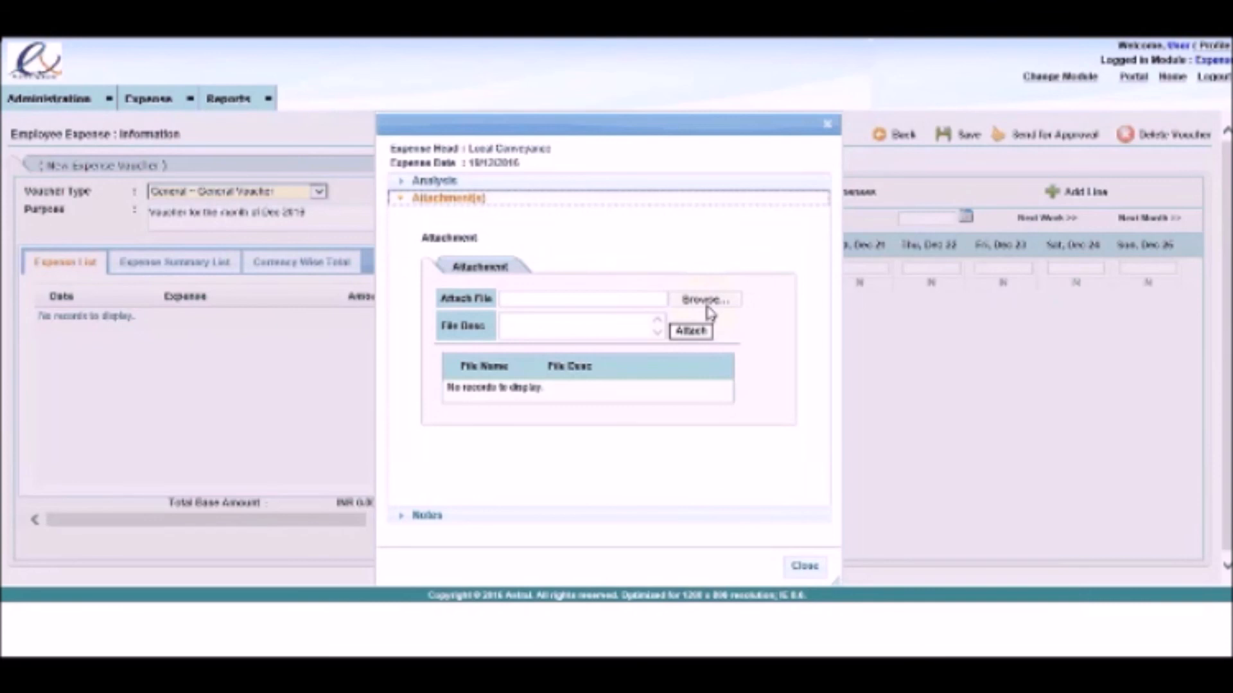
Step: Attach the ASCII.gif file to the expense with the description "Attachment of bill", and open the attached file to check it
click(707, 305)
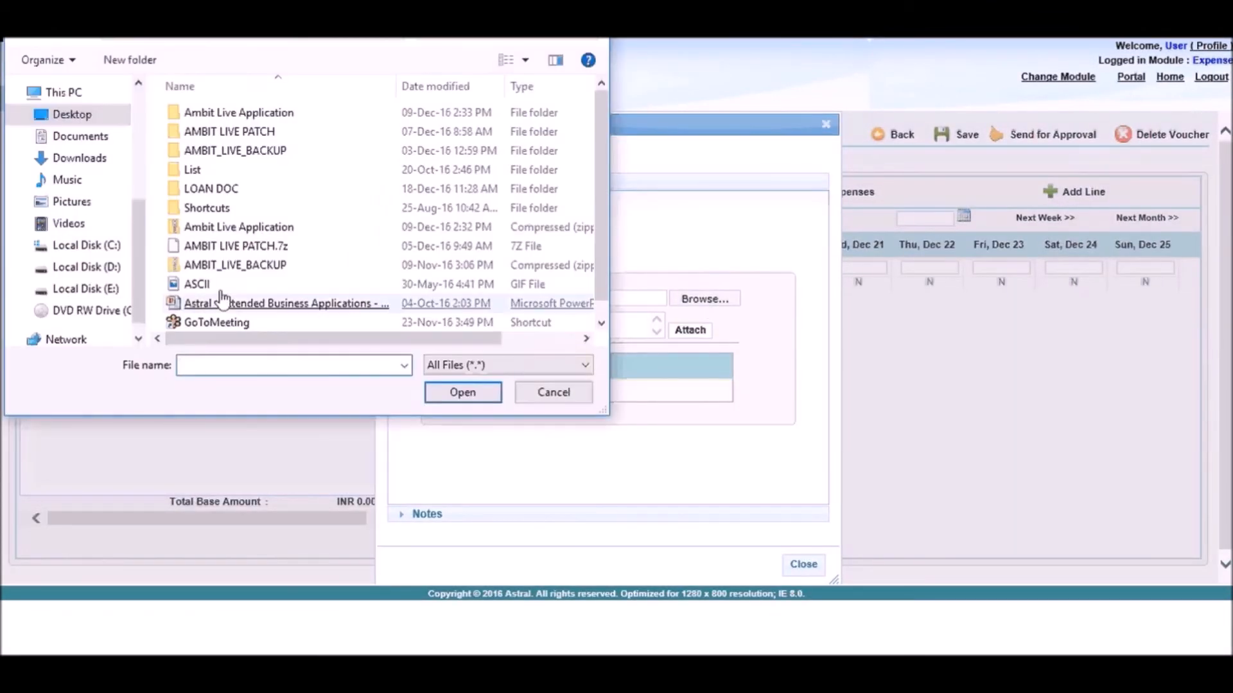
double_click(221, 302)
click(611, 318)
text(A)
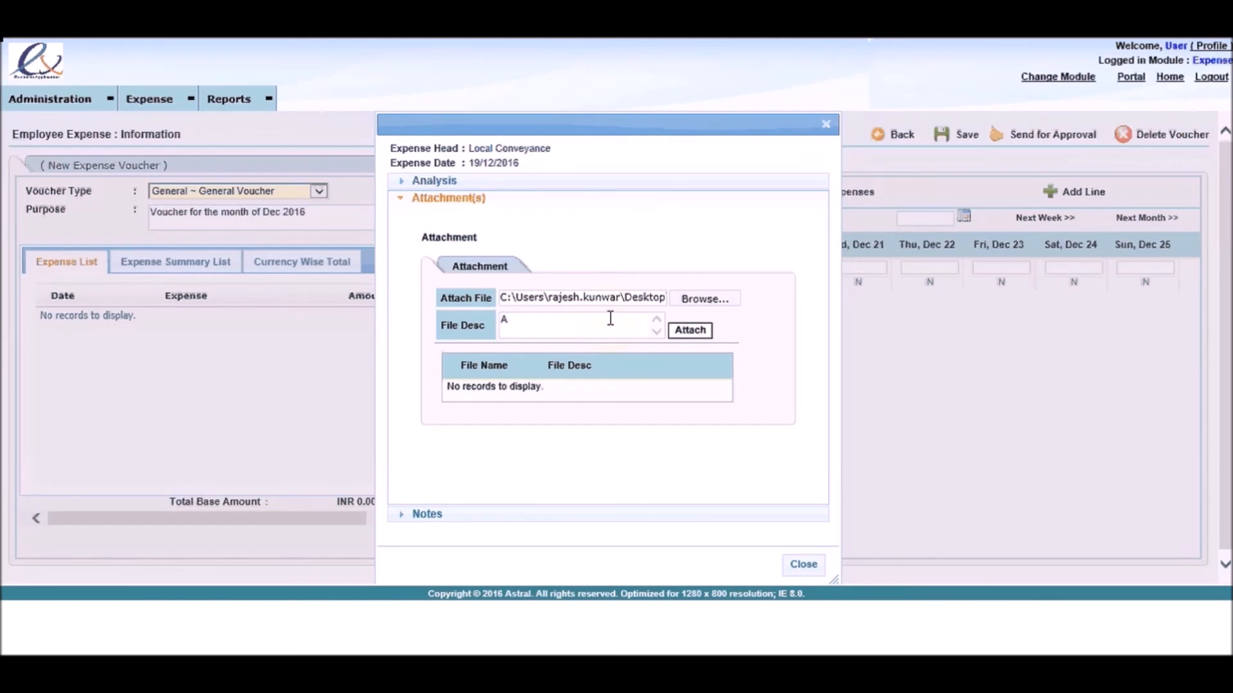
text(tt)
text(hement of bill)
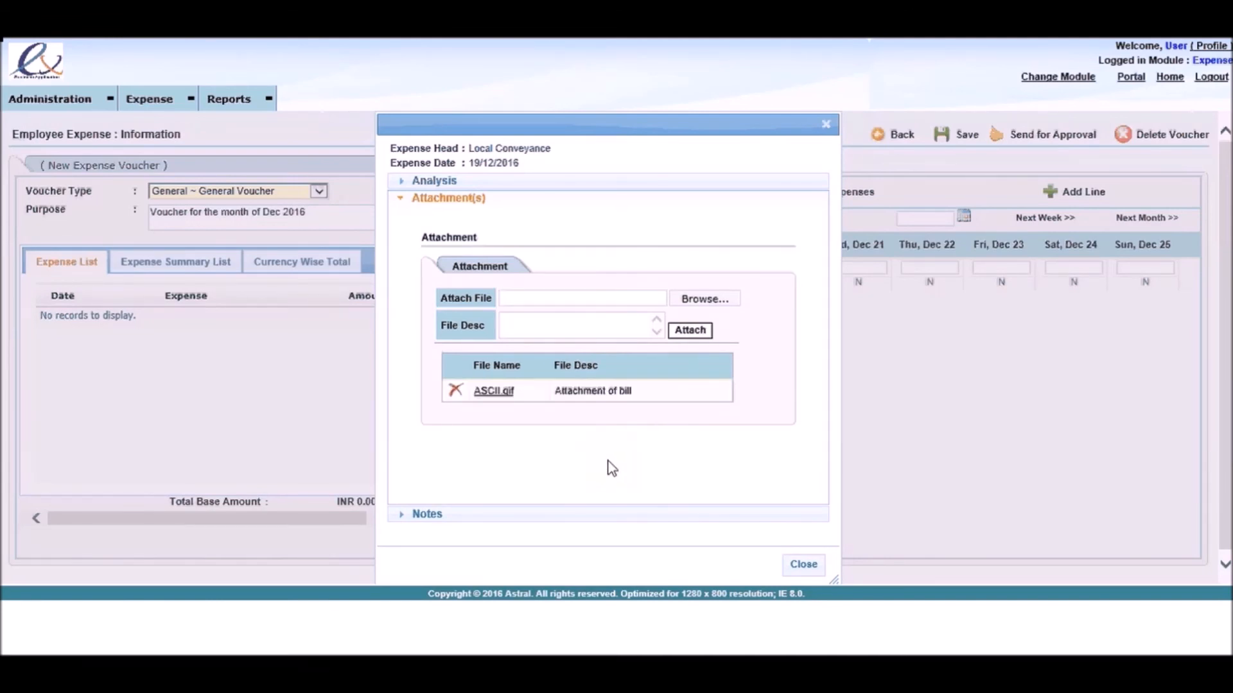
click(497, 393)
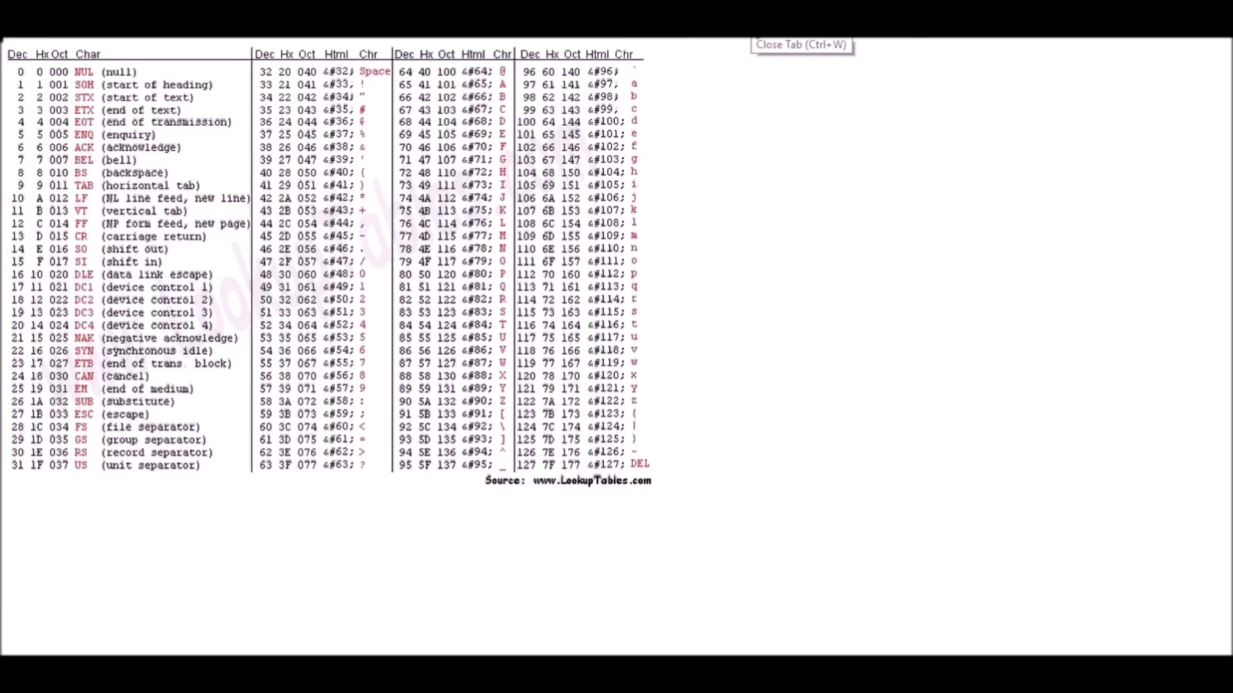
key(ctrl+w)
Step: Save the note "Local Cony. from Office to Lower Parel station" on the Dec 19 expense and close its details
click(668, 514)
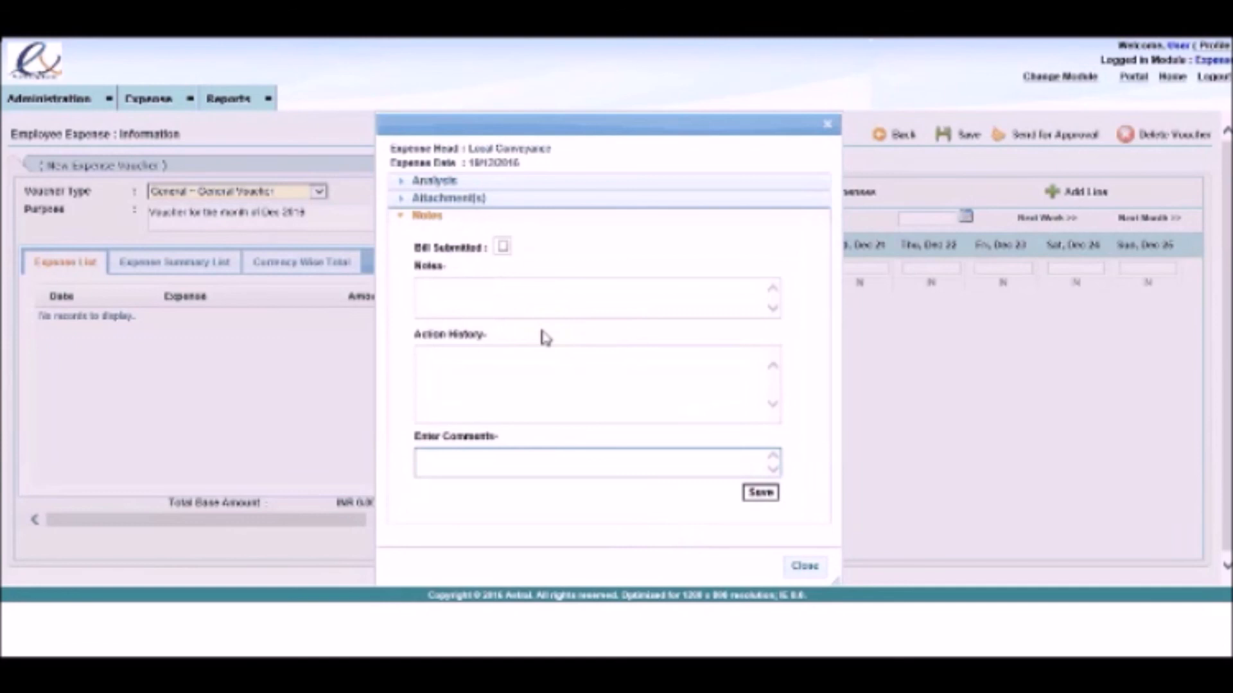
click(531, 296)
text(Loca)
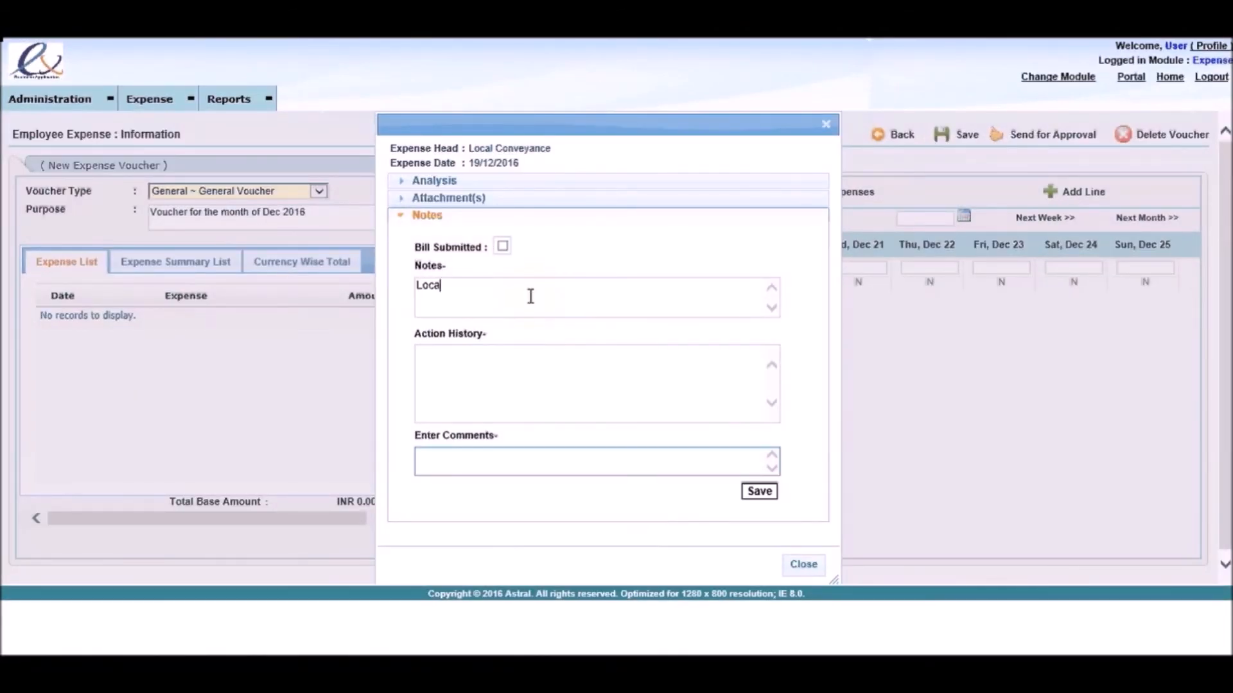
text(l Cony. from Office to Lower Parel)
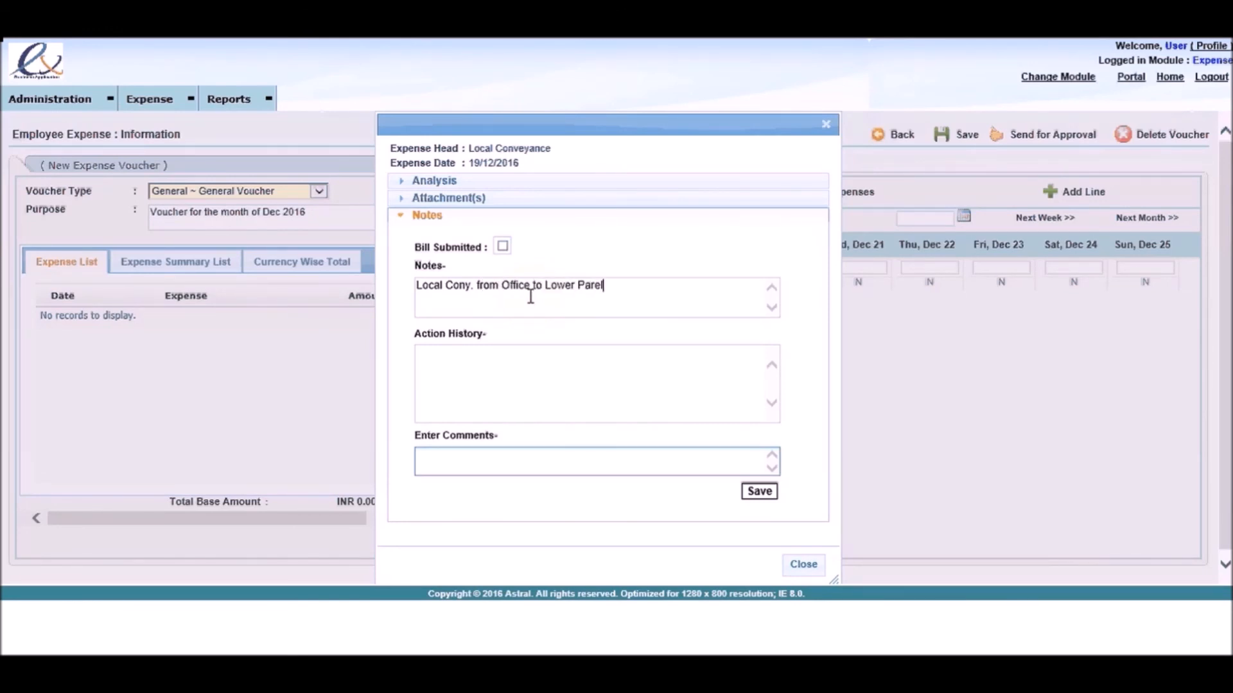
text( station)
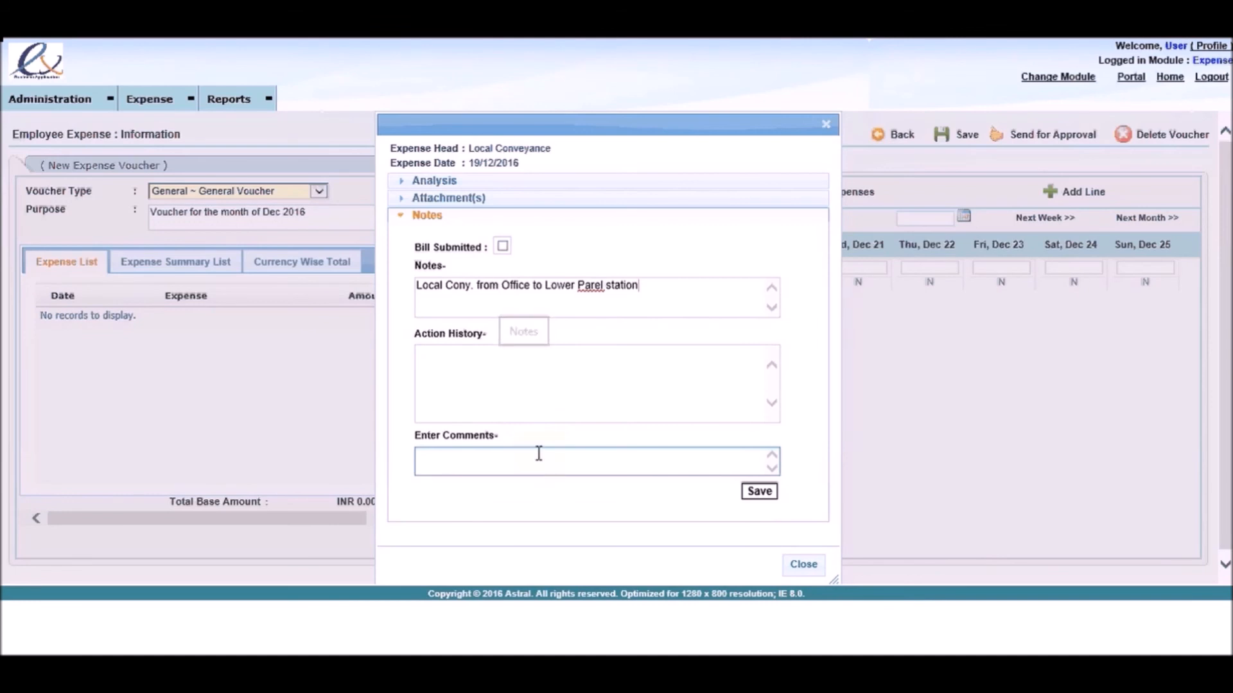
click(773, 491)
click(804, 566)
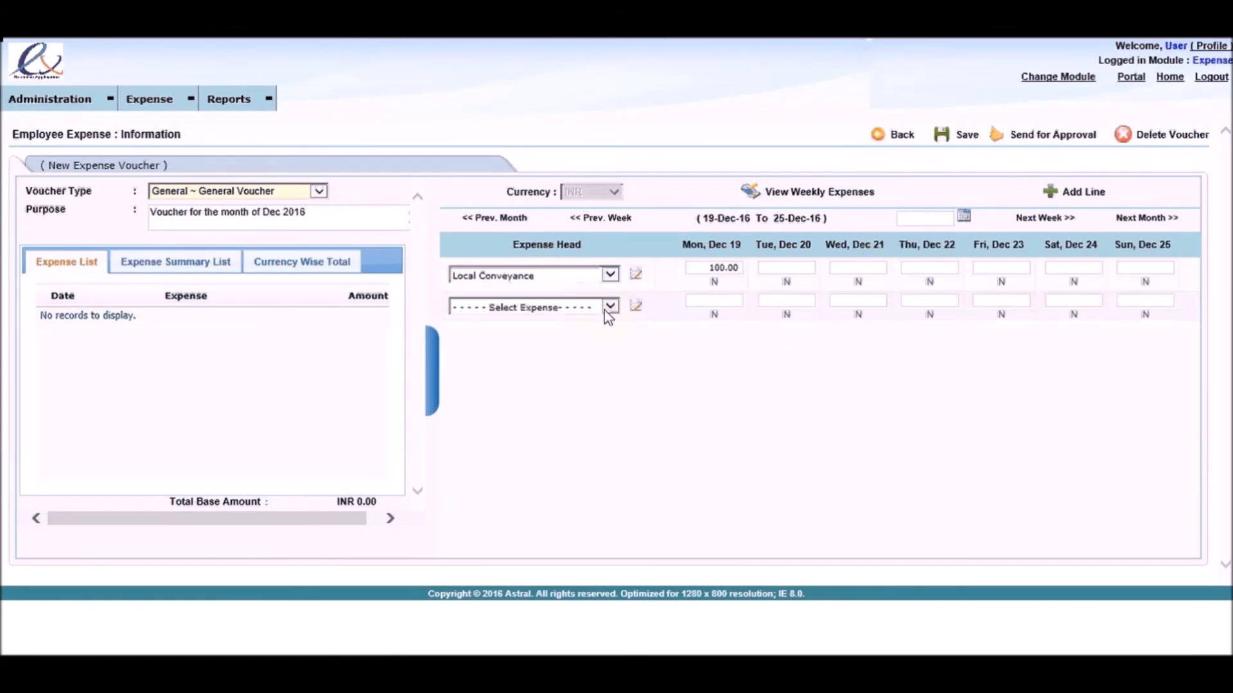
Step: Add a Mobile Expenses line with an amount of 500 for Tue, Dec 20
click(604, 308)
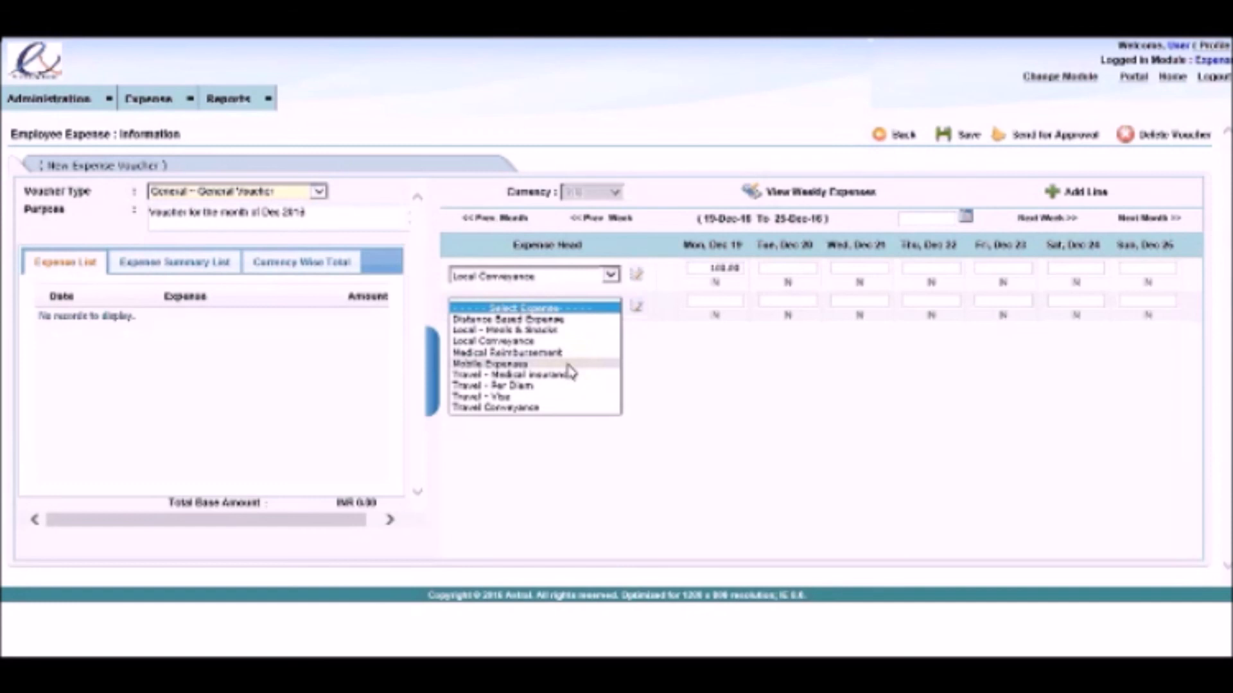
click(568, 364)
click(773, 299)
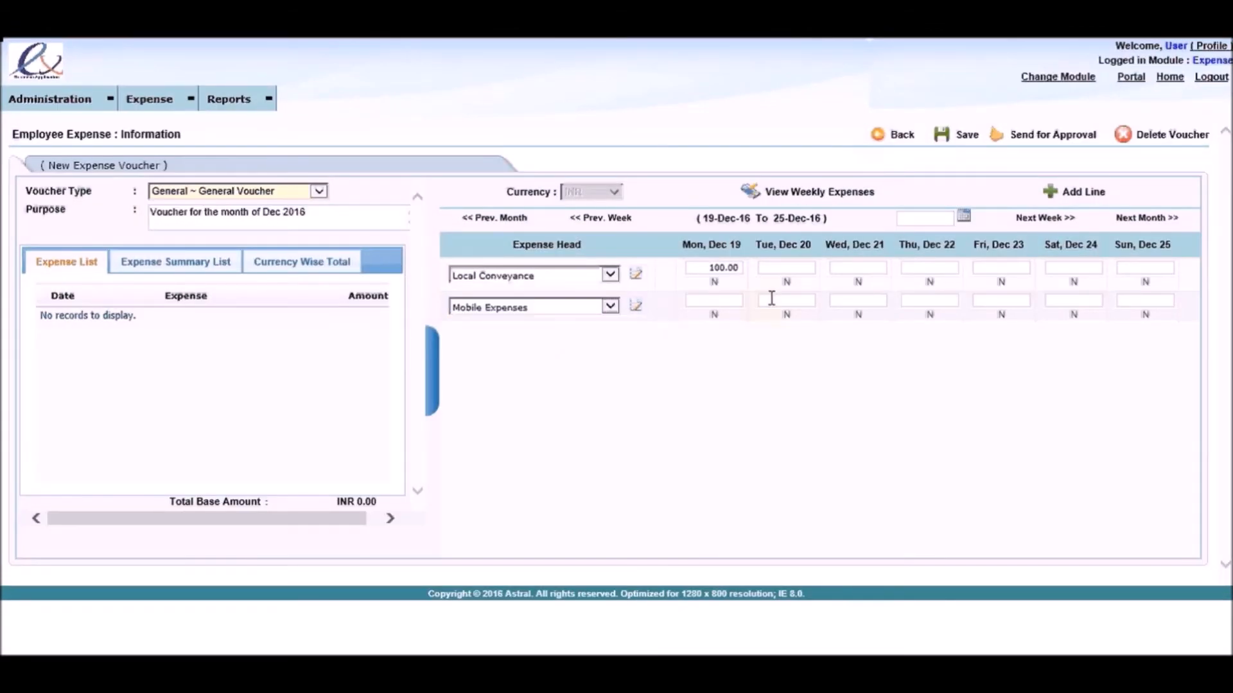
text(500)
click(794, 348)
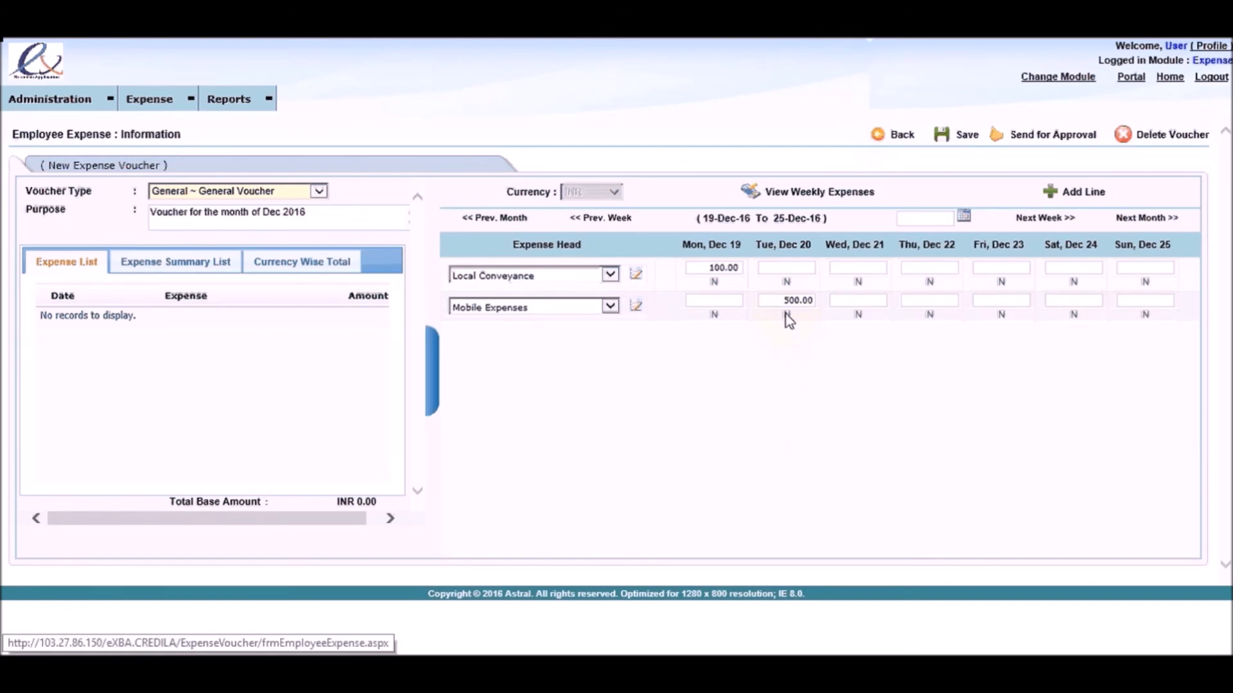
Step: In the Dec 20 mobile expense's analysis values, enter bill number 12345 and the bill period from 01/11/2016 to 30/11/2016
click(786, 314)
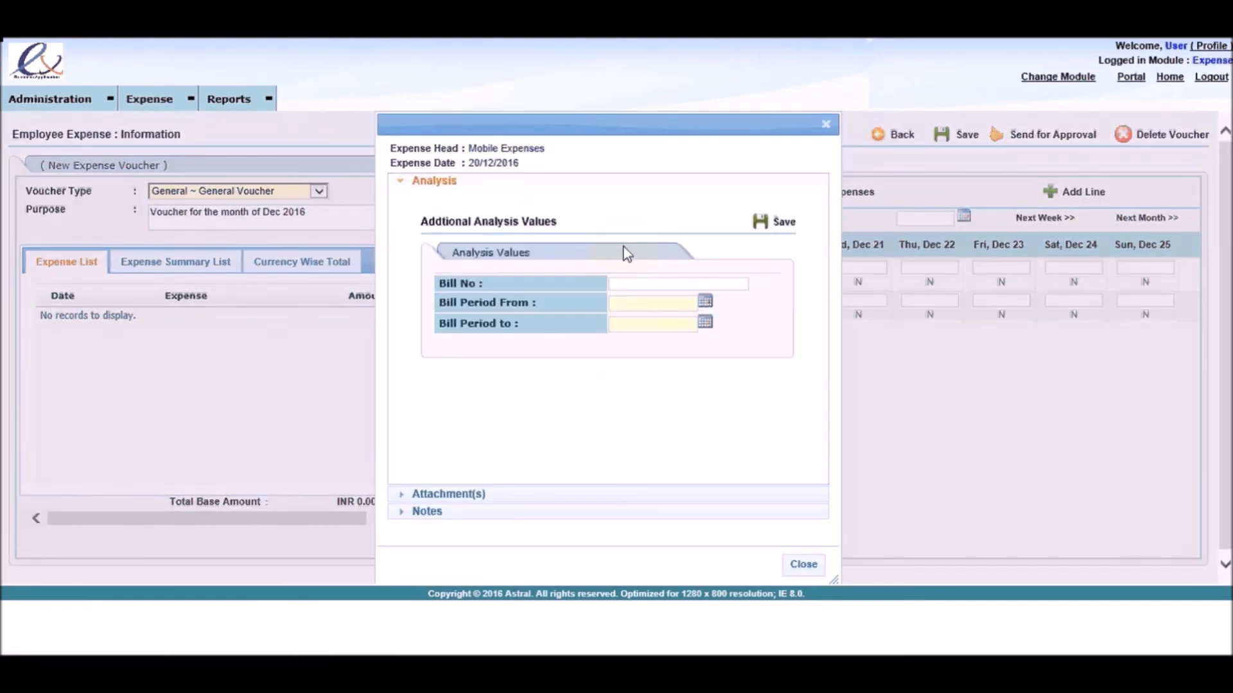
text(12345)
click(703, 305)
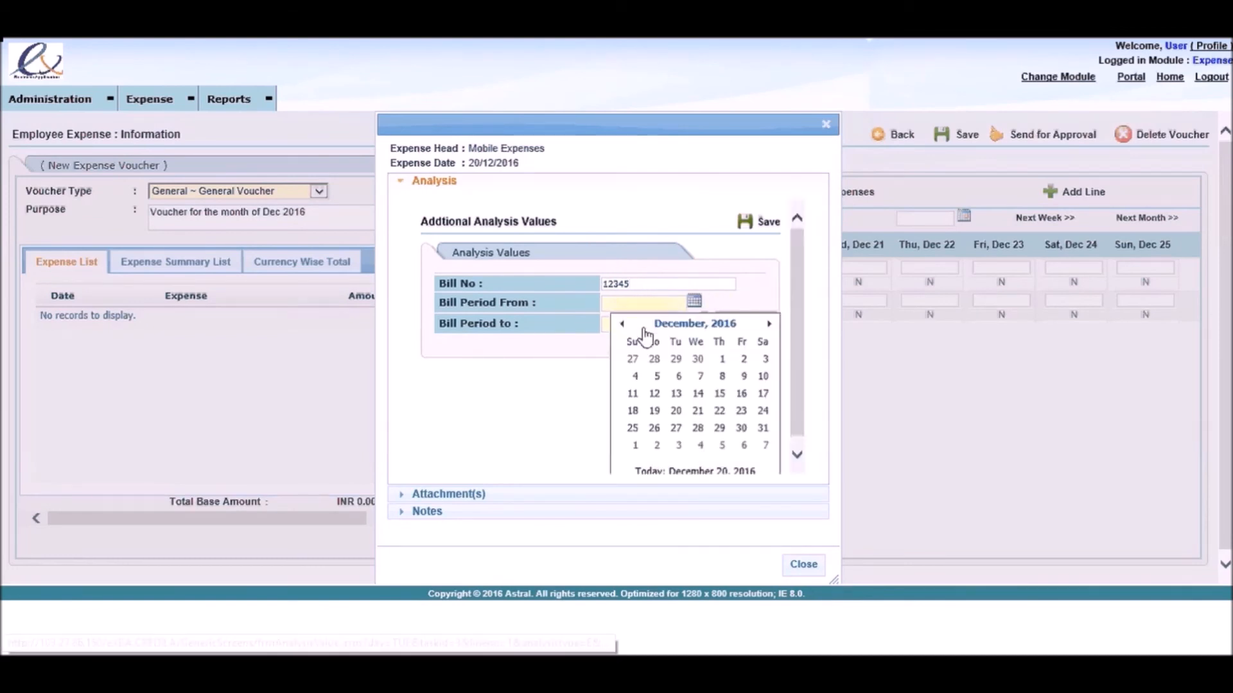
click(622, 323)
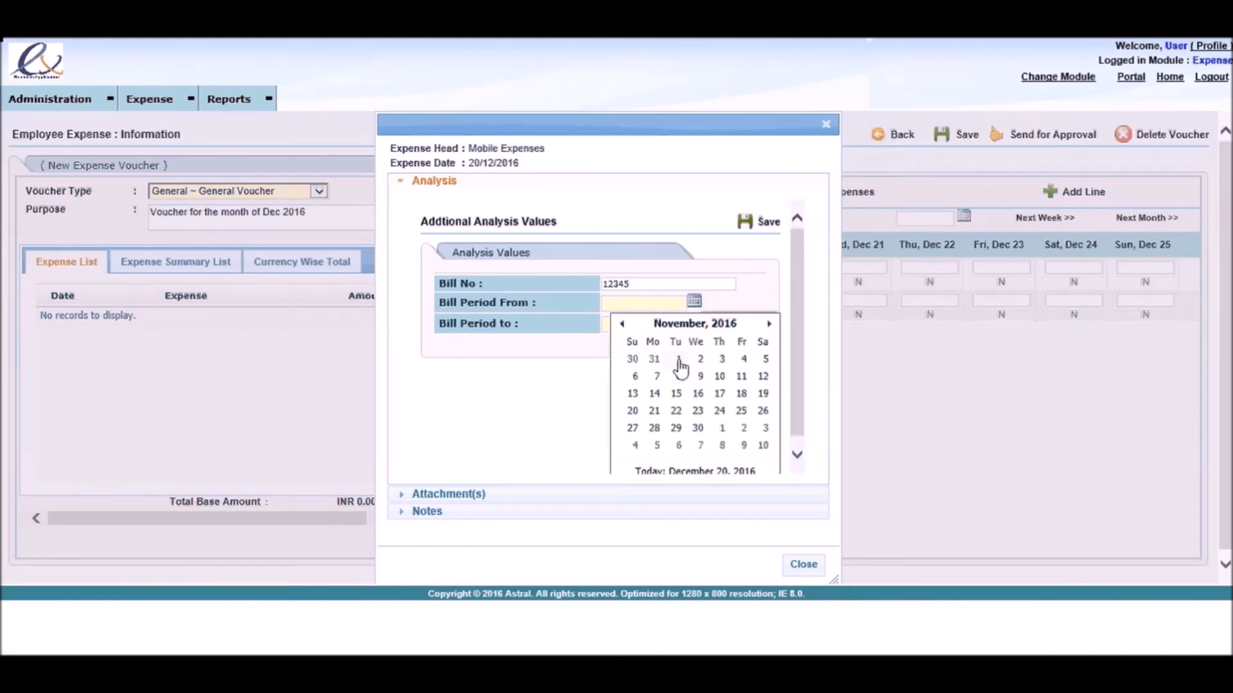
click(680, 361)
click(695, 321)
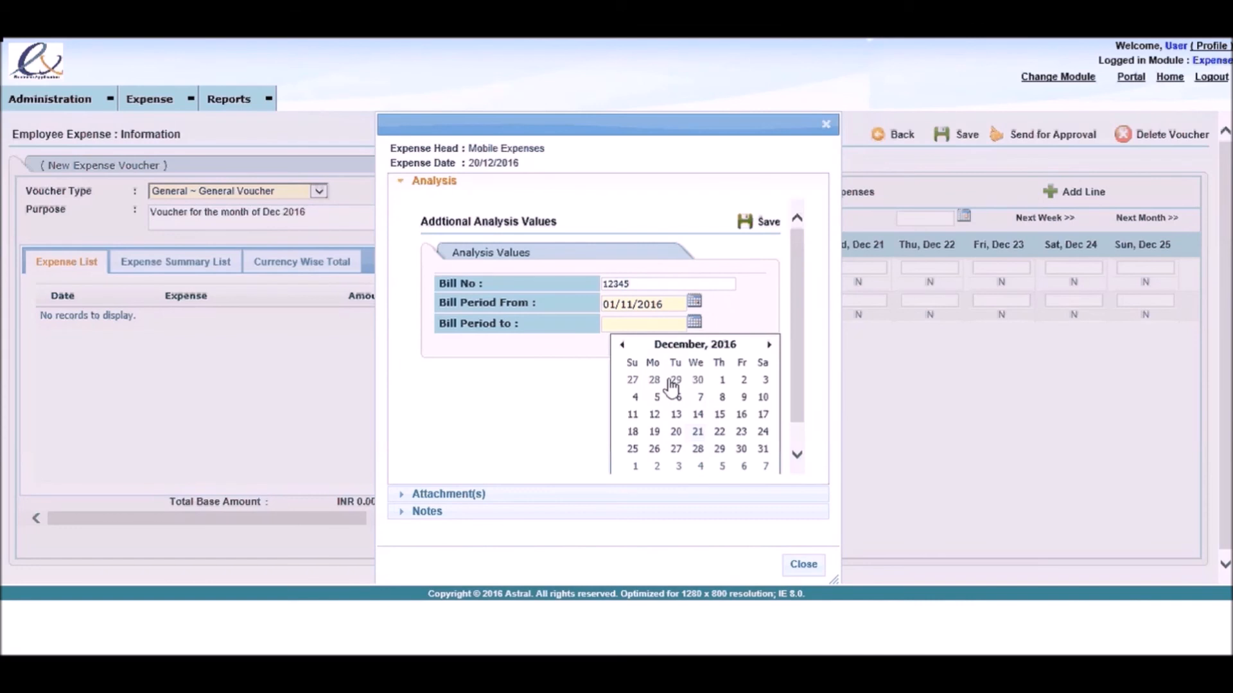
click(622, 345)
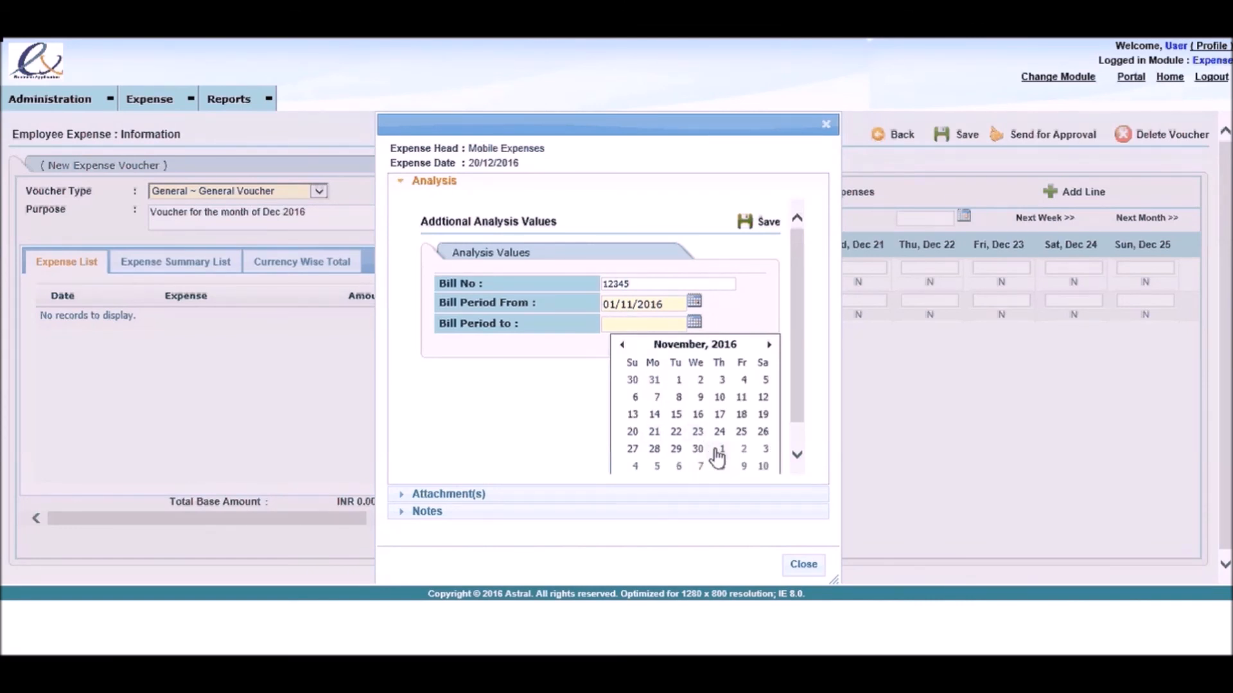
click(699, 449)
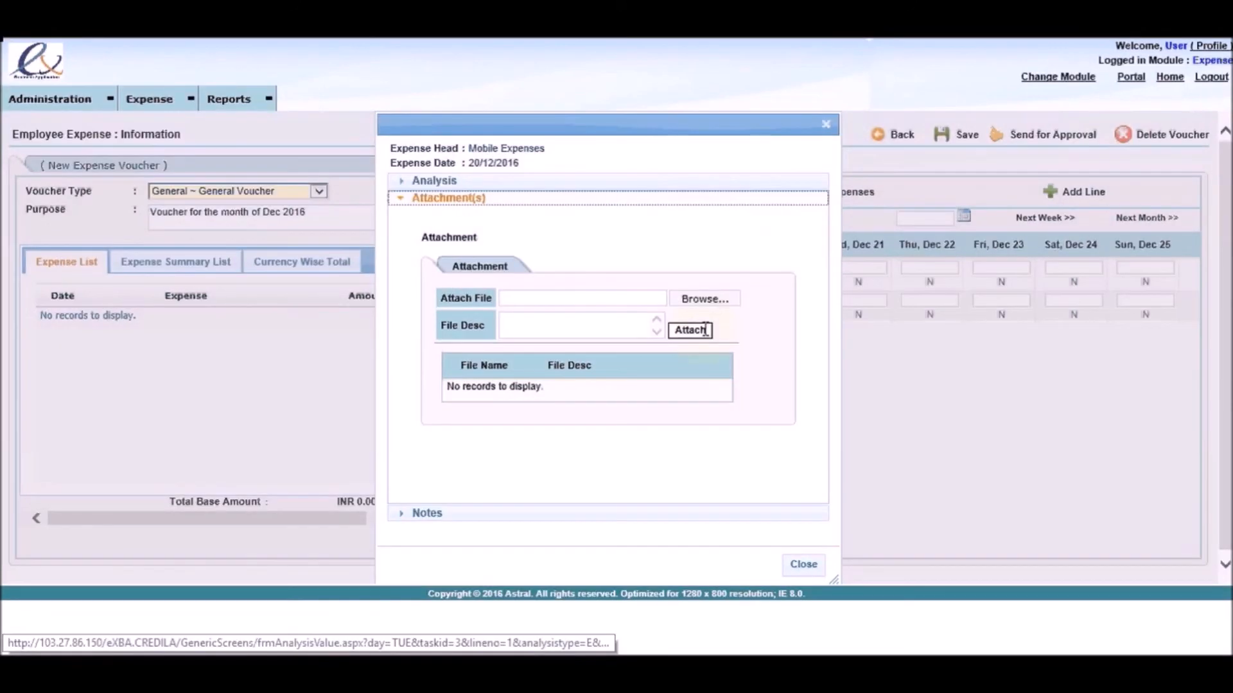
Step: Attach the IMPORTANT LINKS.txt file to the mobile expense with the description "Mobile bill for Nov 16"
click(703, 298)
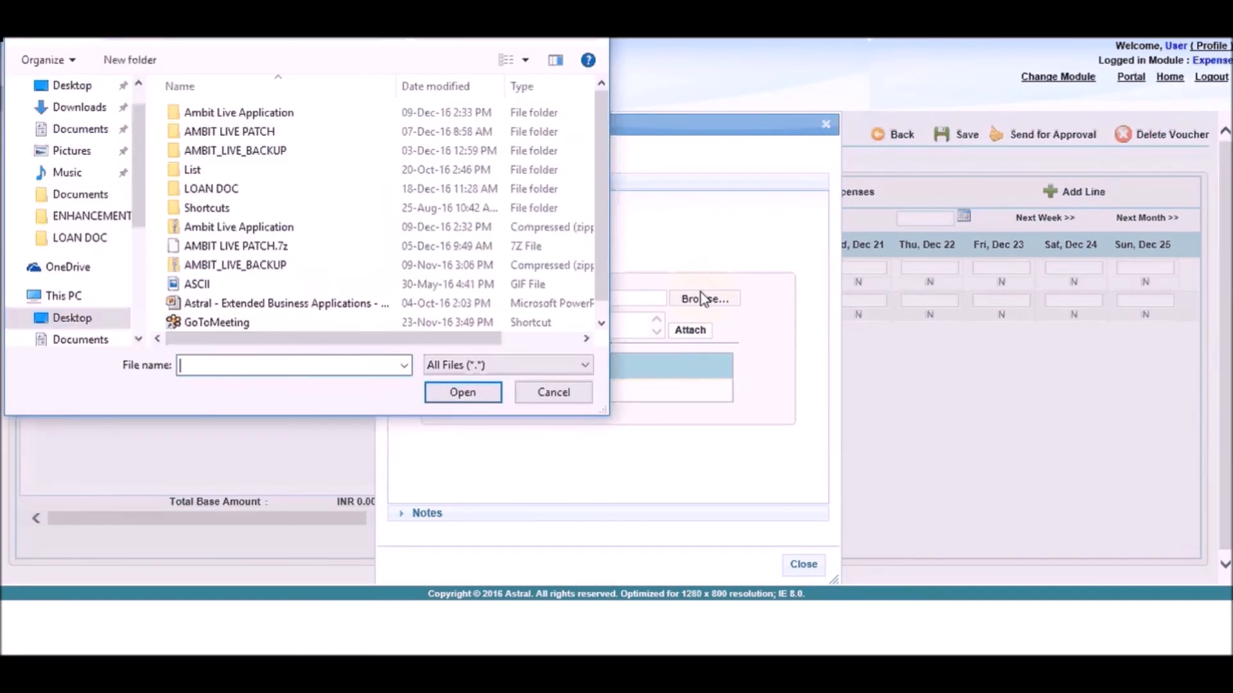
scroll(599, 311, down, 1)
double_click(261, 328)
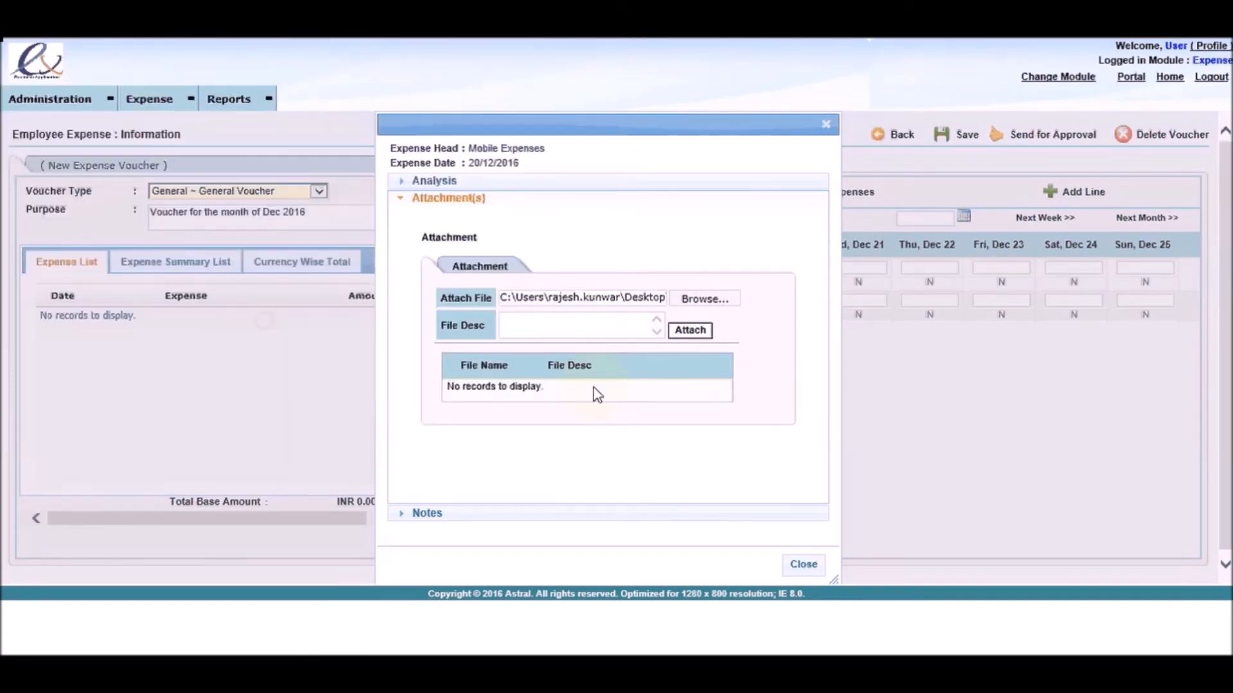
click(570, 325)
text(Mobile bill for Nov 16)
click(693, 329)
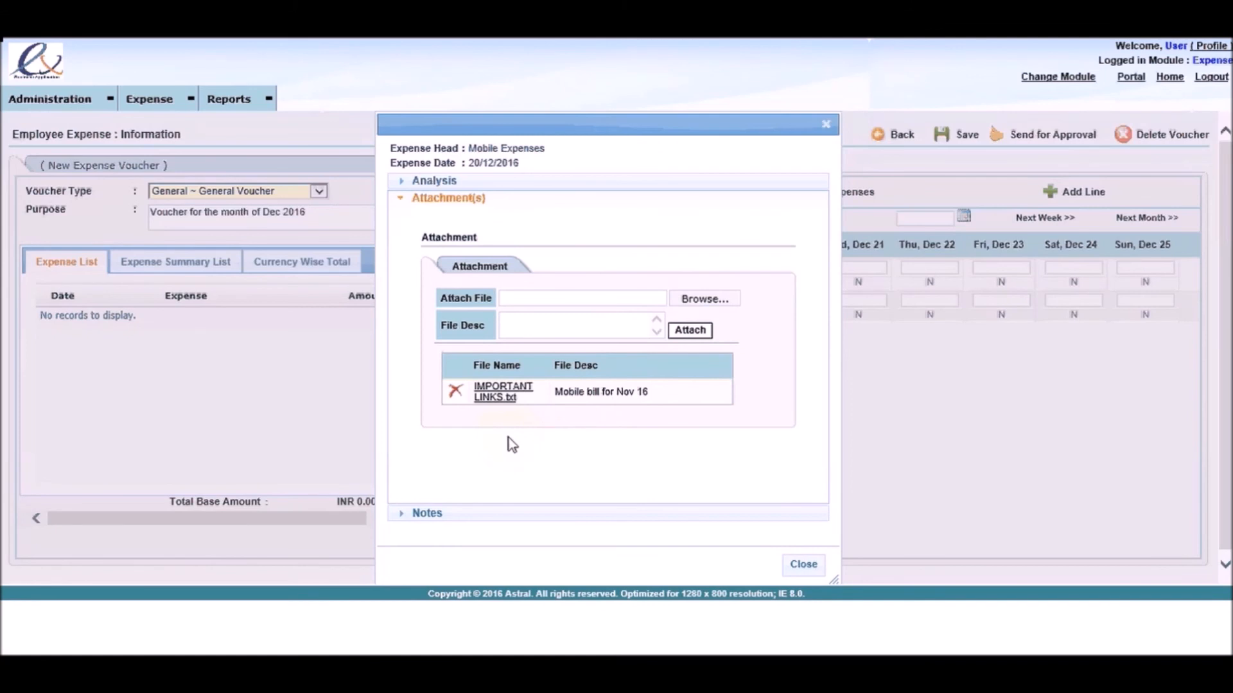
Step: Save the note "Mobile bill for the month of Nov 2016" on the Dec 20 mobile expense and close its details
click(495, 513)
click(508, 292)
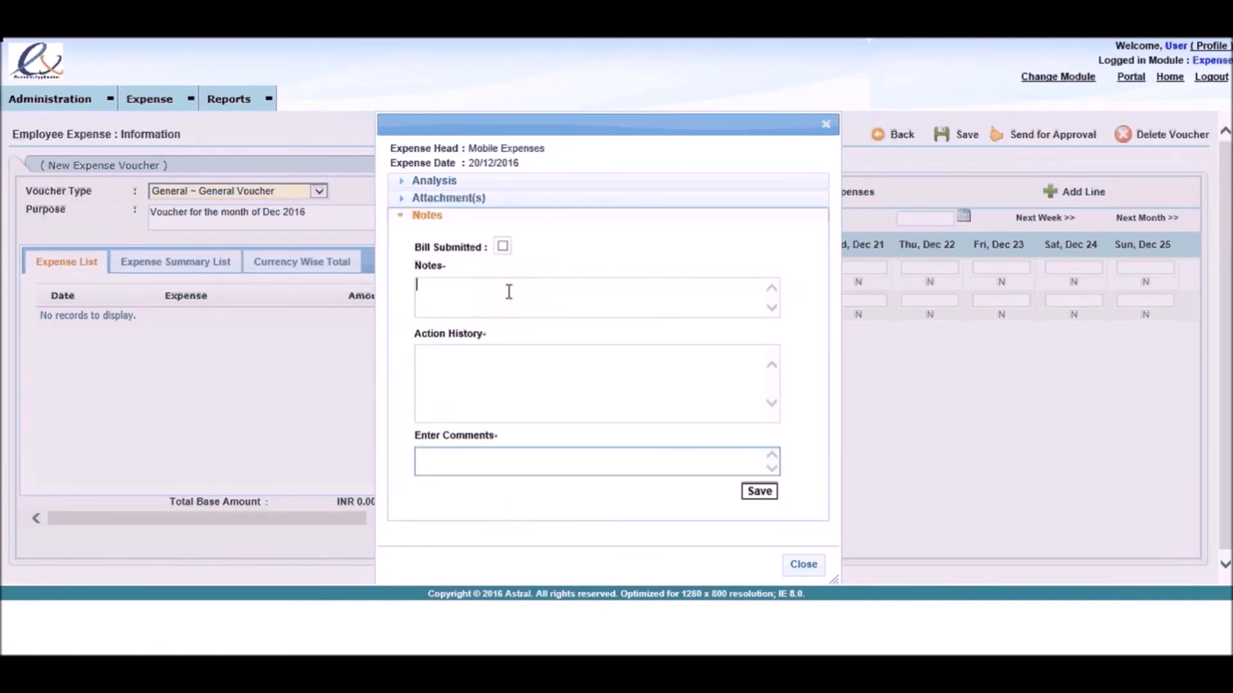
text(Mobile bill for the month of Nov )
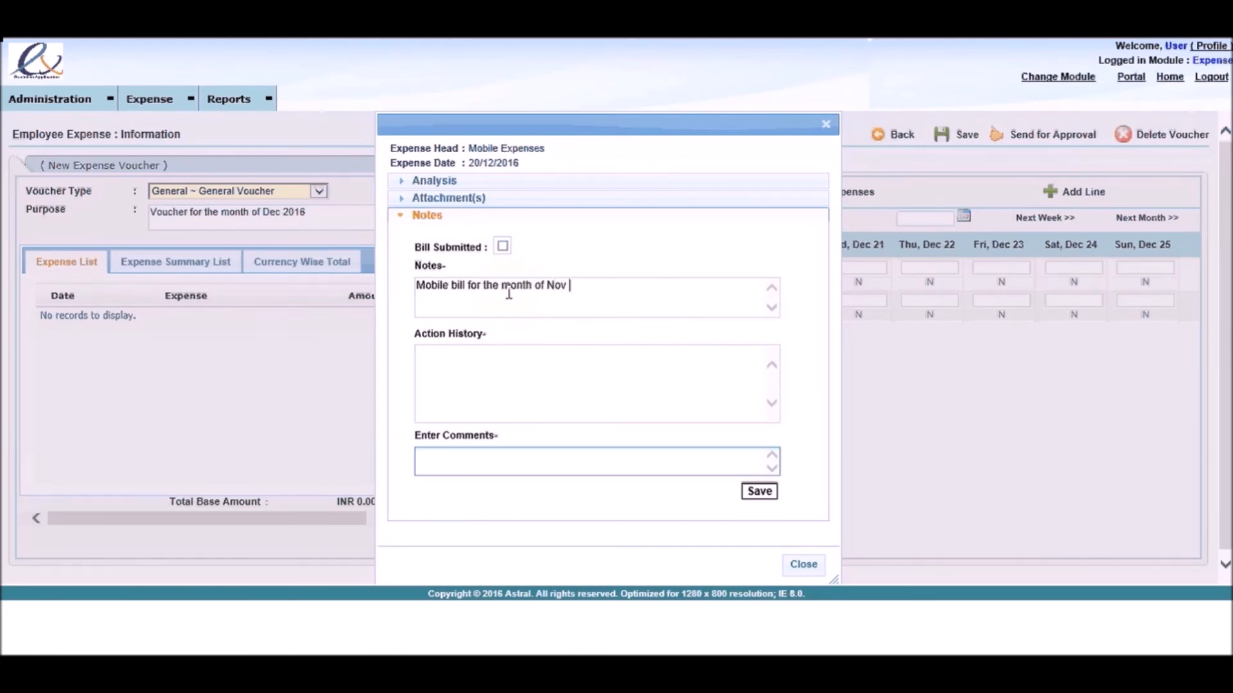
text(2016)
click(768, 492)
click(796, 564)
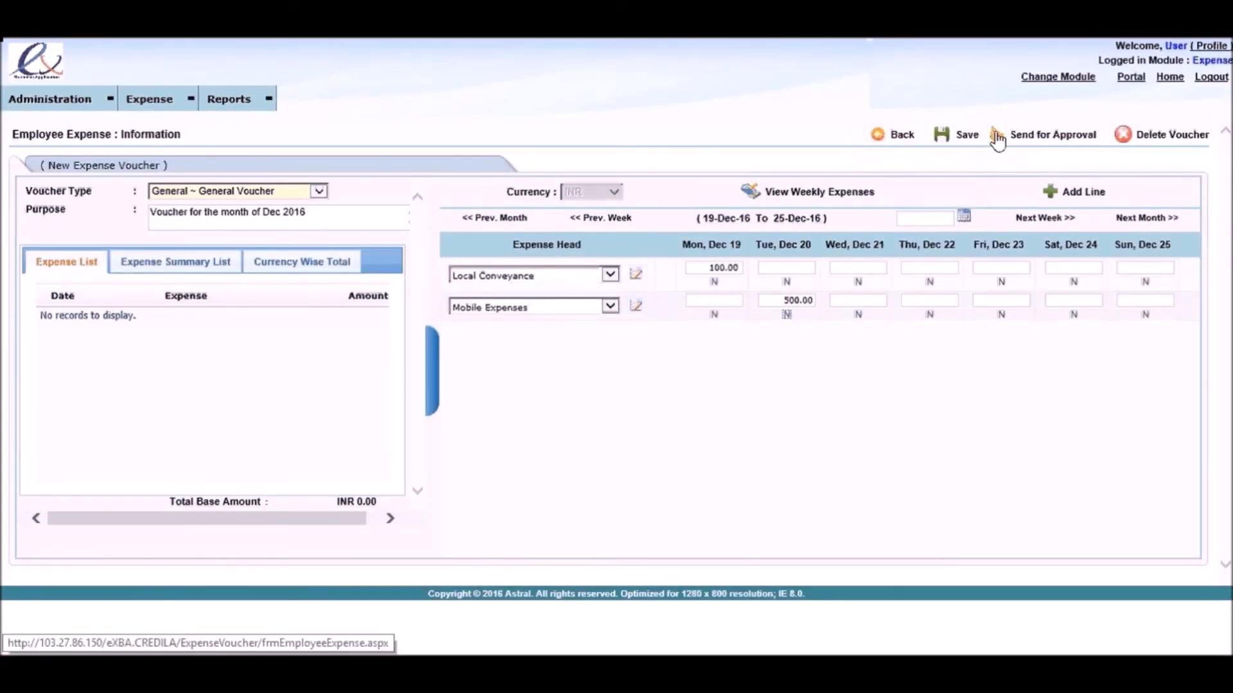
Step: Save the expense voucher with its Local Conveyance and Mobile Expenses lines
click(944, 143)
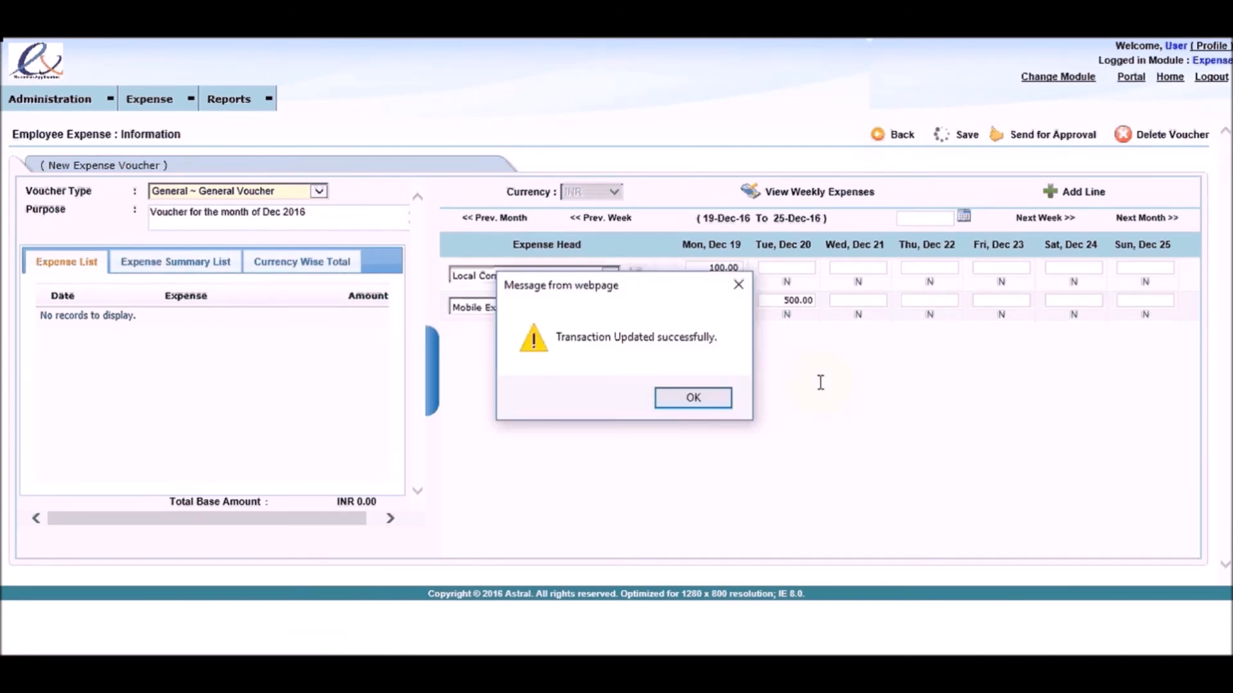
click(696, 403)
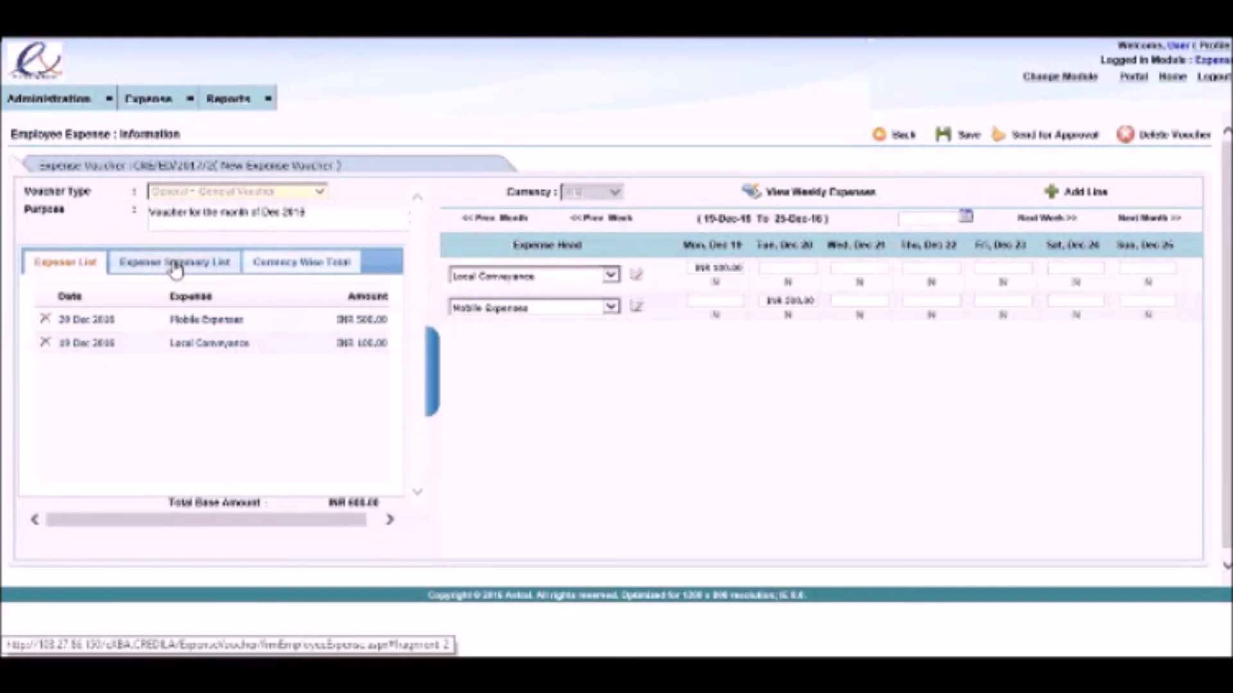
Step: Review the voucher's expense summary, its currency-wise total and the weekly expenses list for 19/12/2016 to 25/12/2016
click(175, 269)
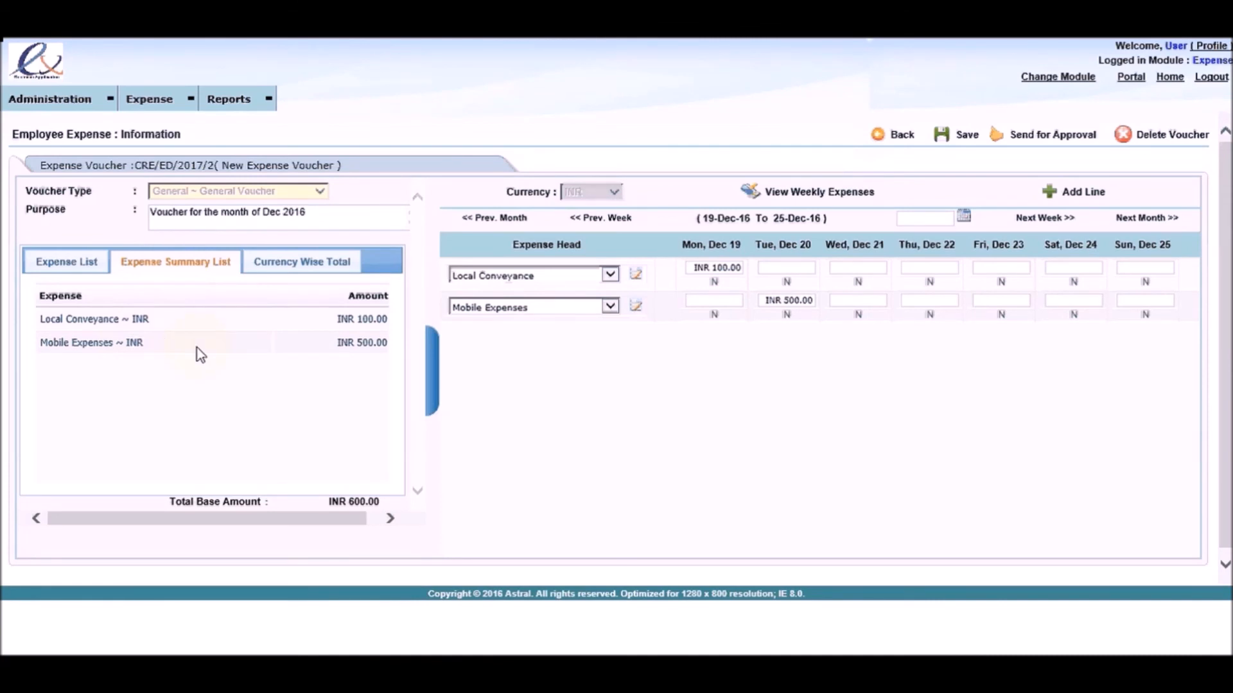
click(276, 273)
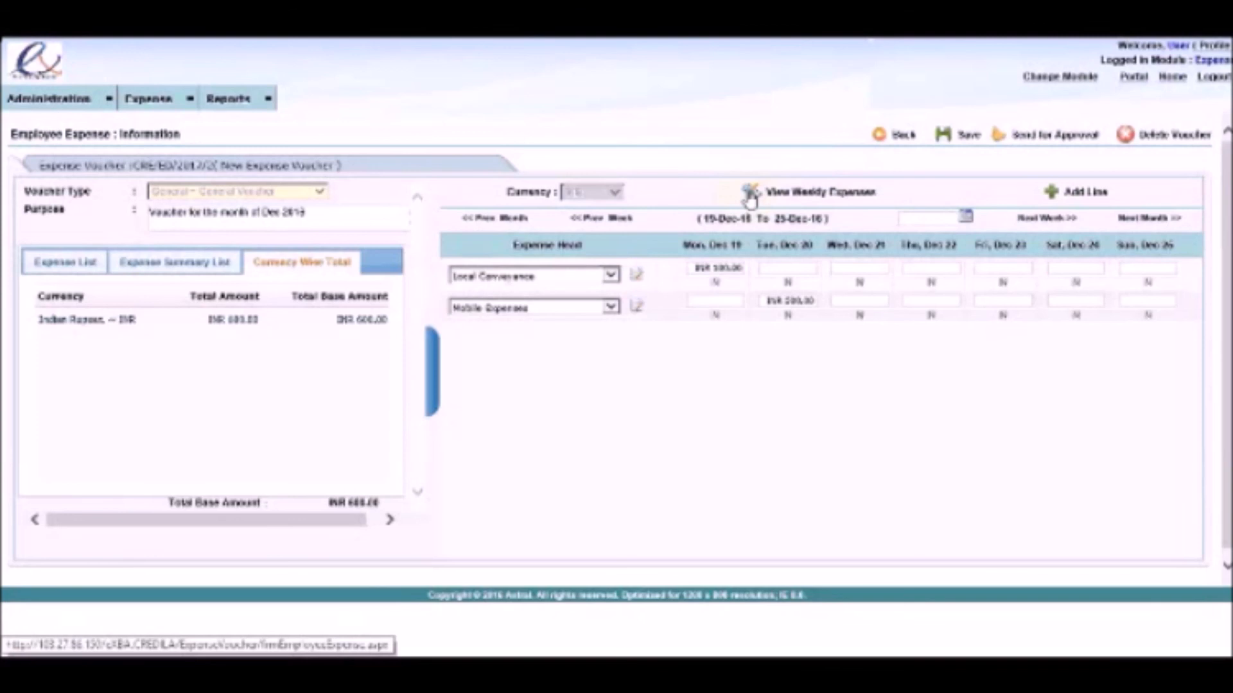
click(749, 196)
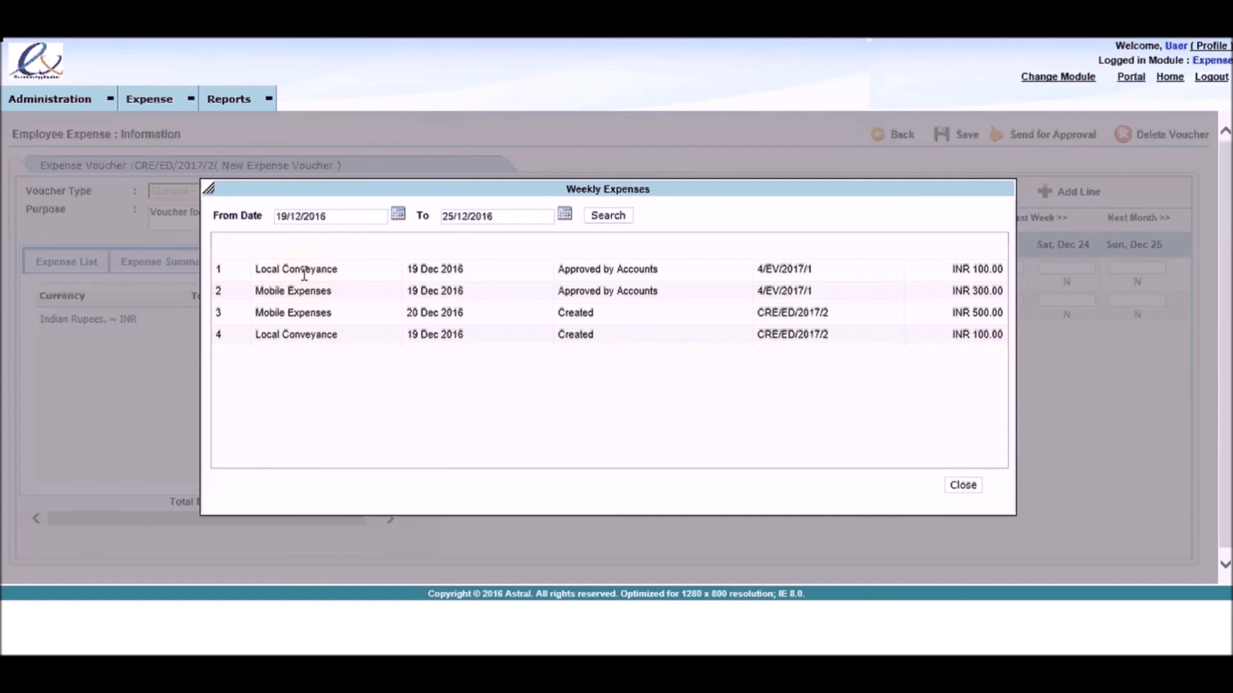
click(963, 486)
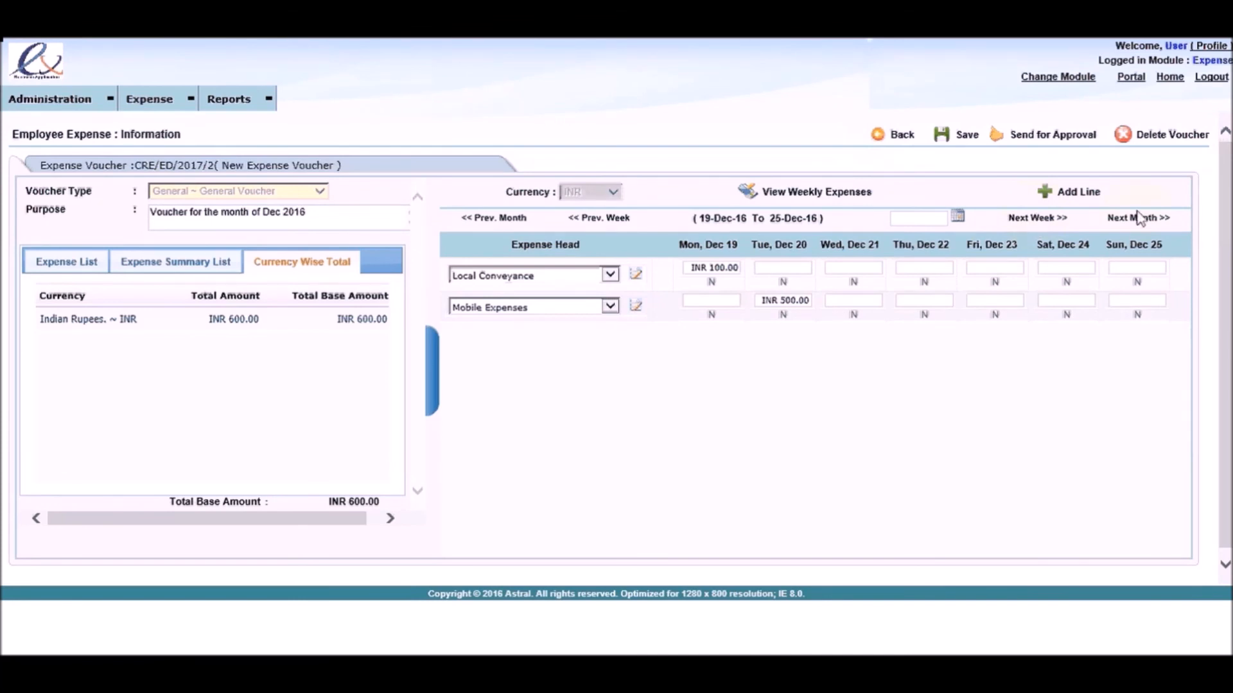
Step: View the expense week containing 01/01/2016 and return to the week of December 20, 2016
click(958, 220)
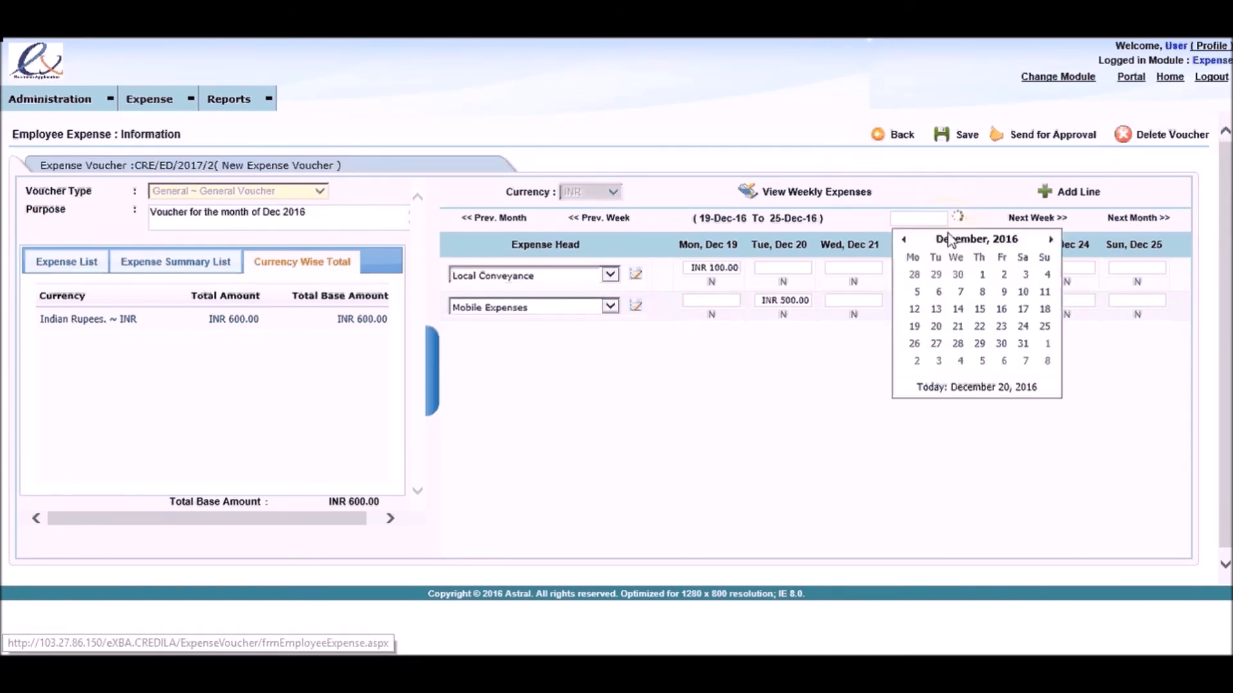
click(948, 241)
click(917, 273)
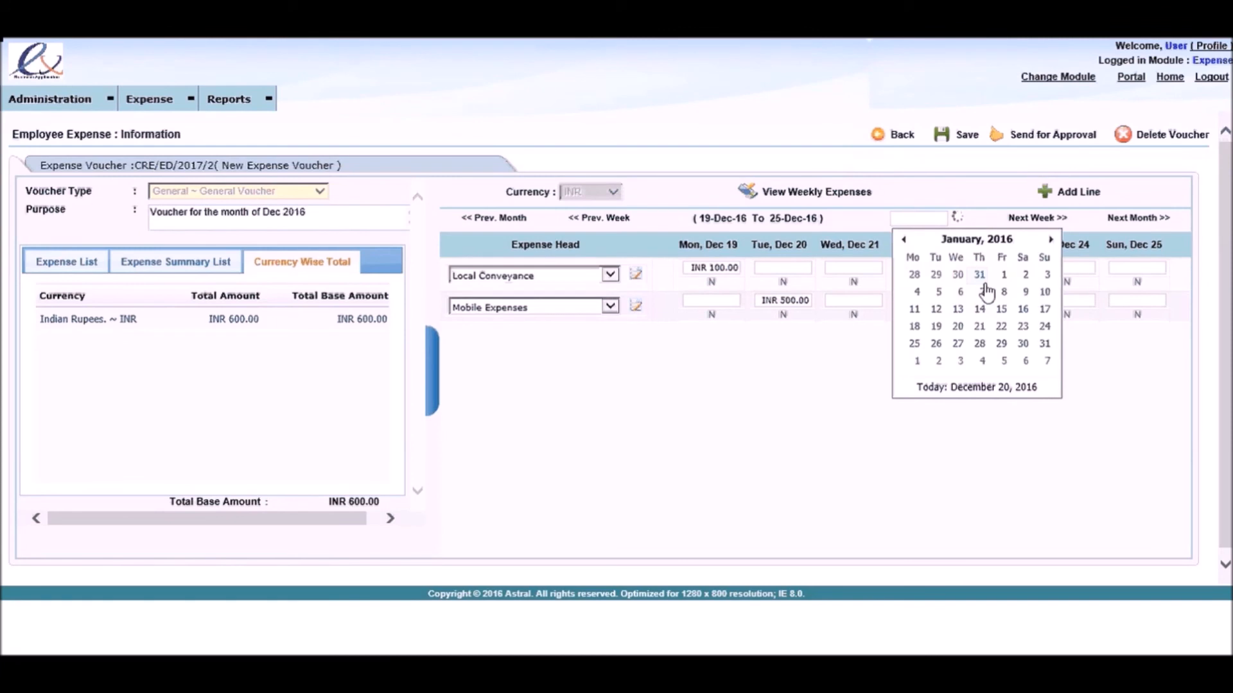
click(1003, 275)
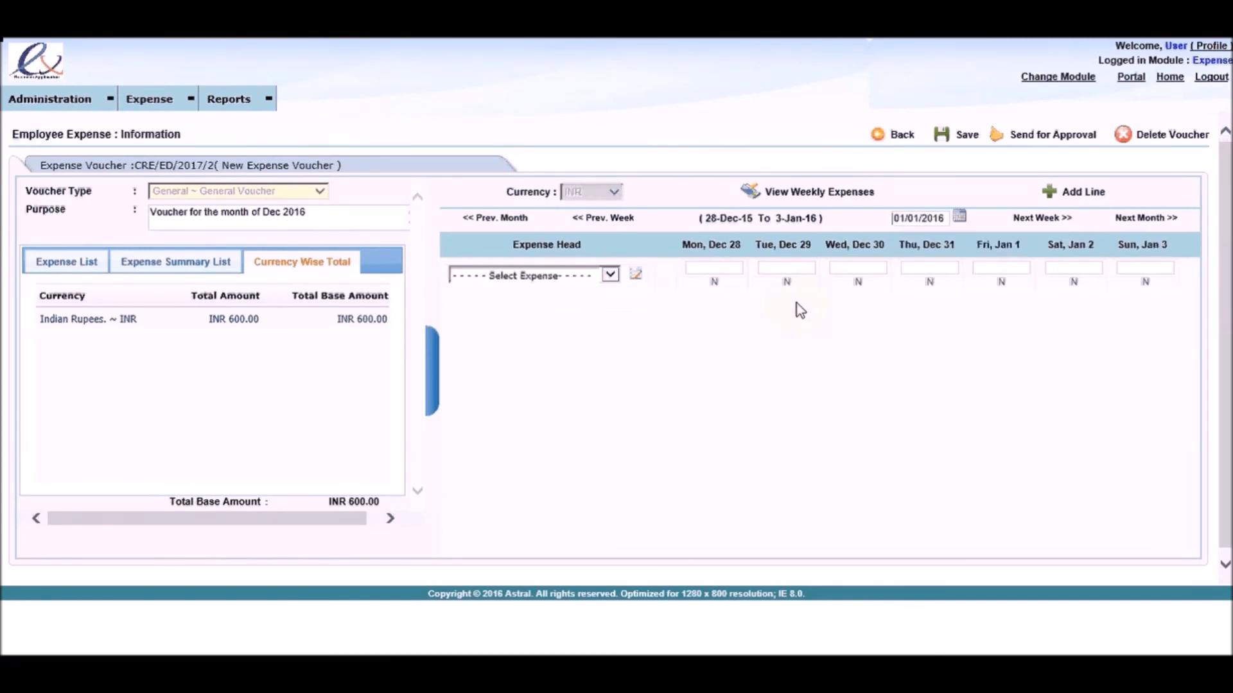
click(960, 216)
click(944, 387)
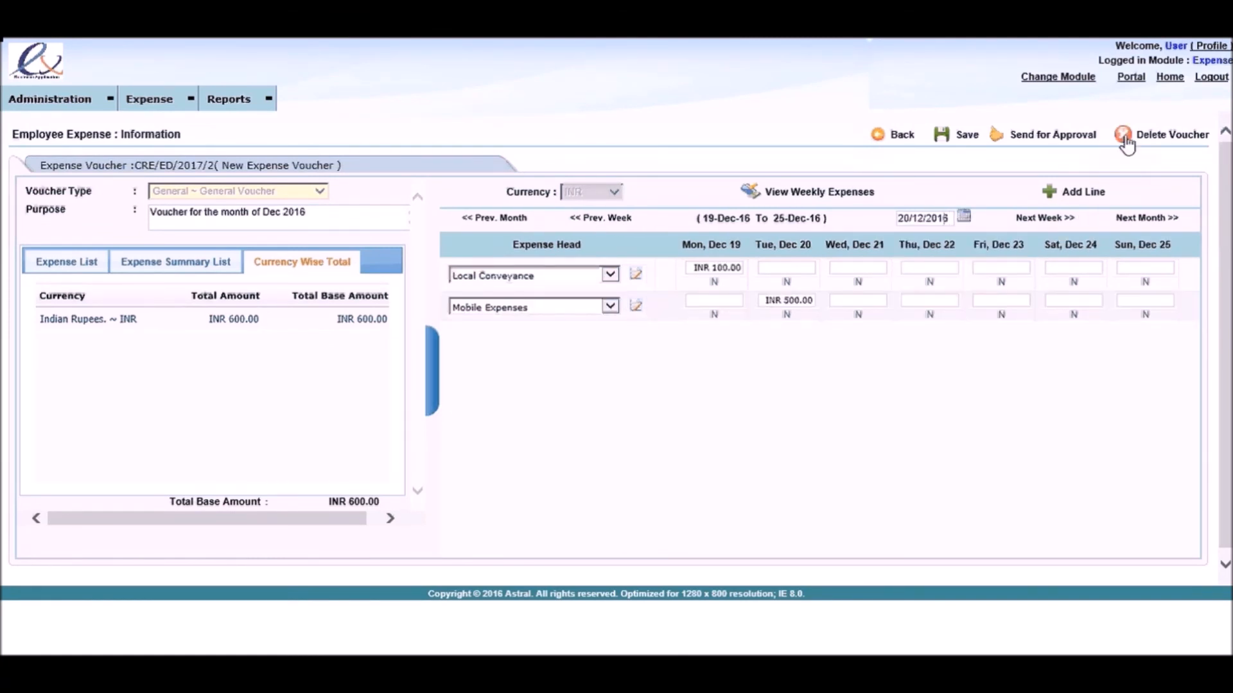
Step: Send the voucher for approval and display its expense lines in the list of vouchers pending approval
click(995, 142)
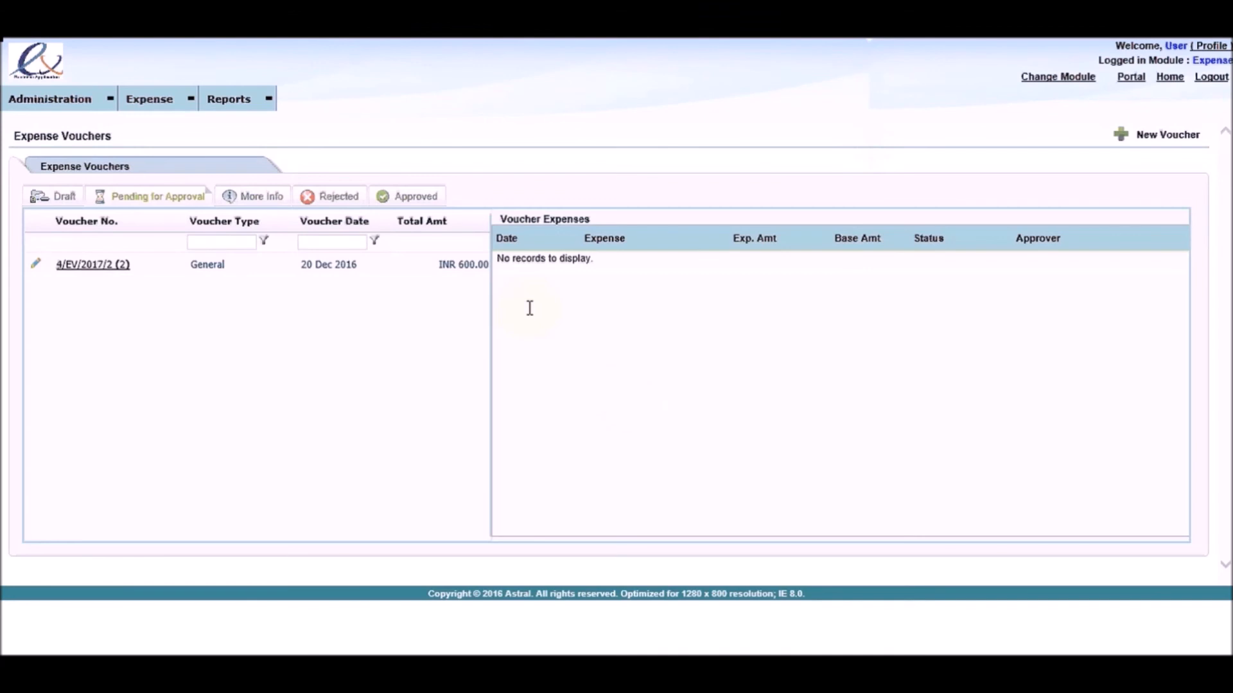
click(211, 267)
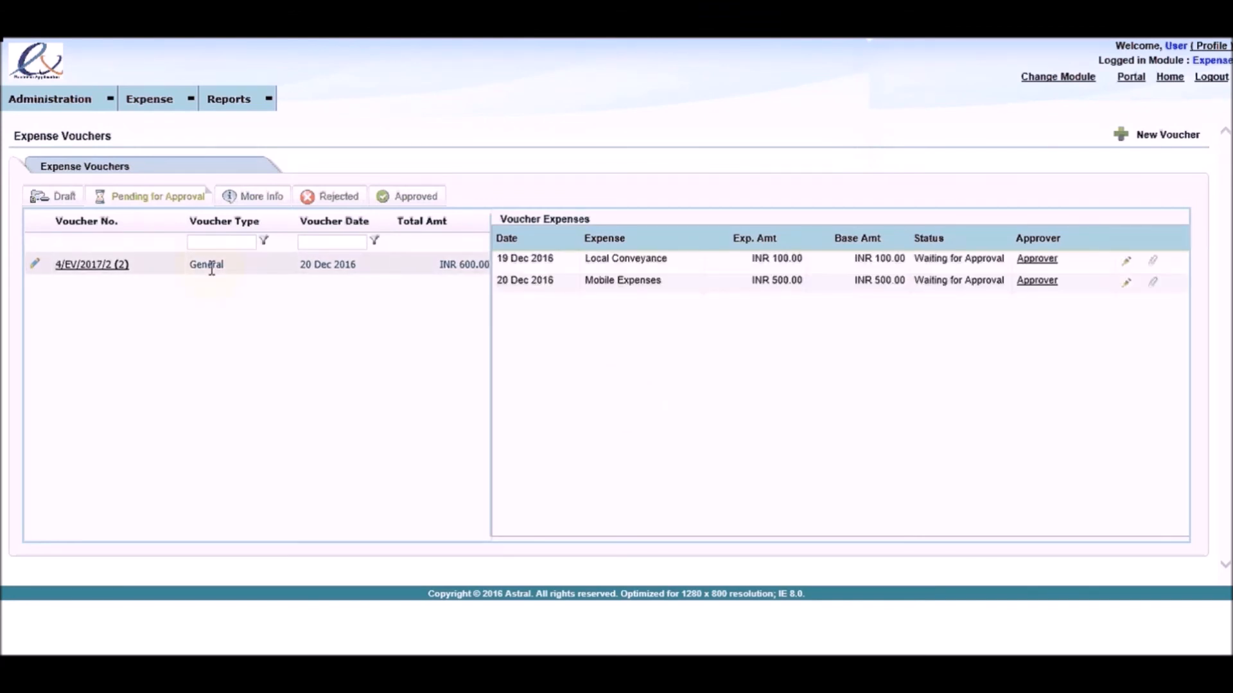